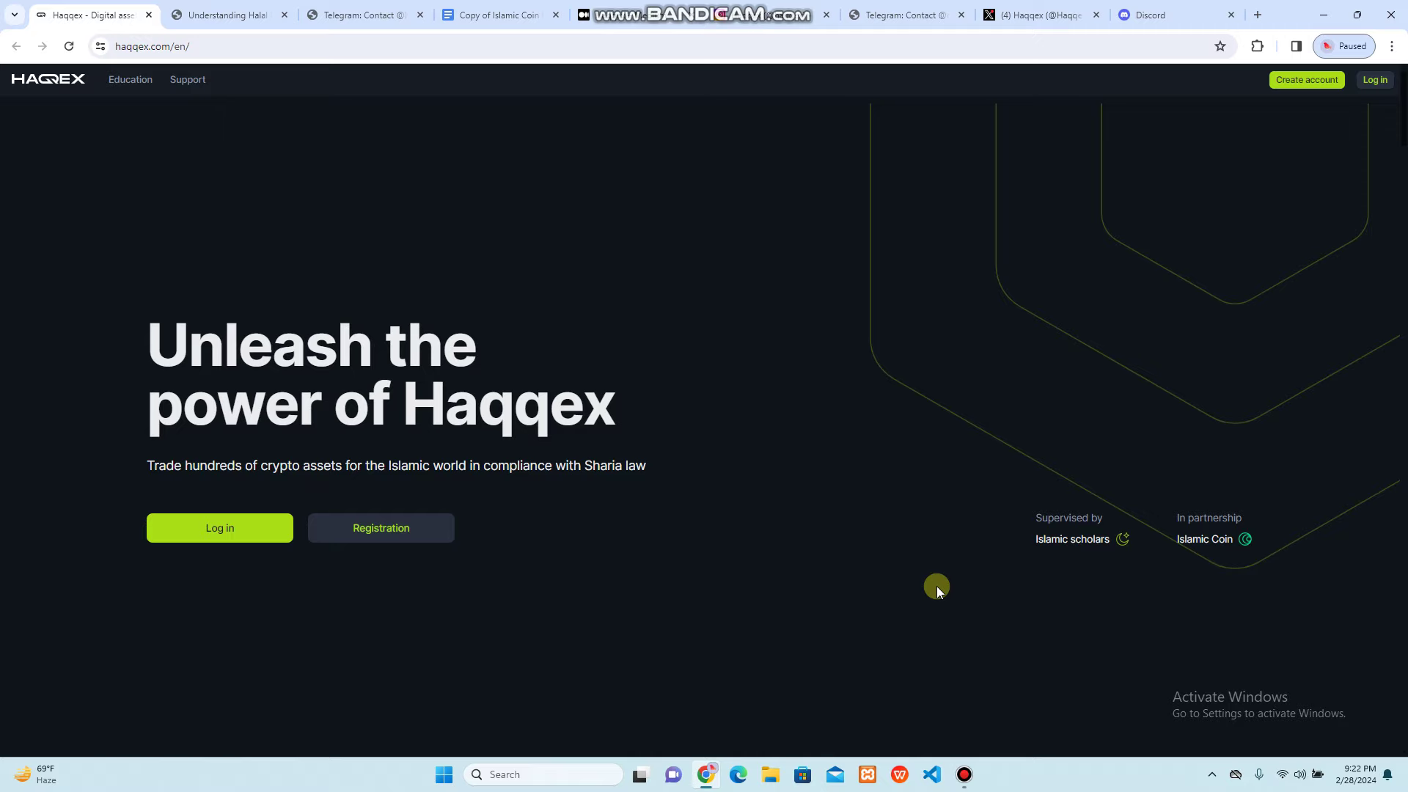
pyautogui.scroll(-3, 937, 586)
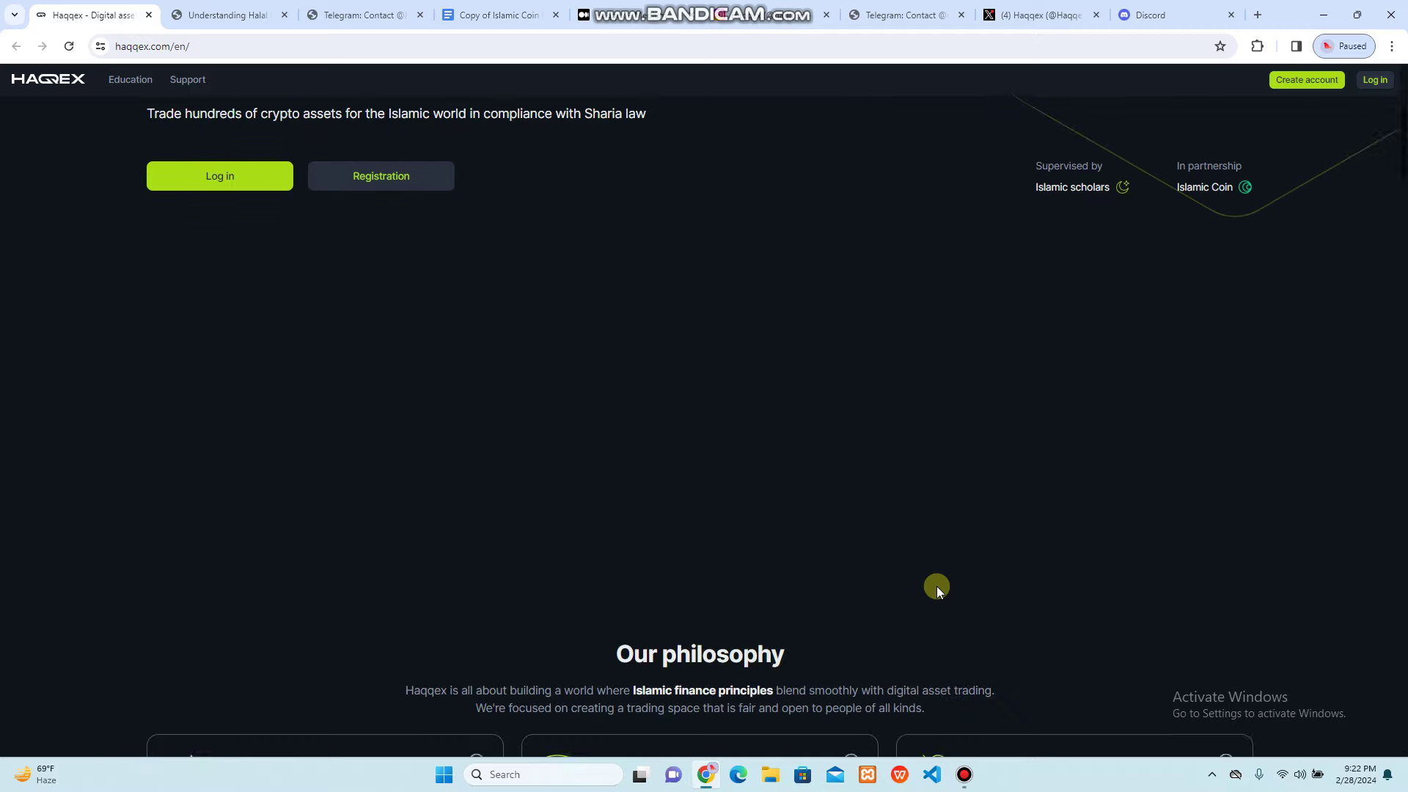
pyautogui.scroll(-2, 937, 586)
pyautogui.scroll(-3, 936, 586)
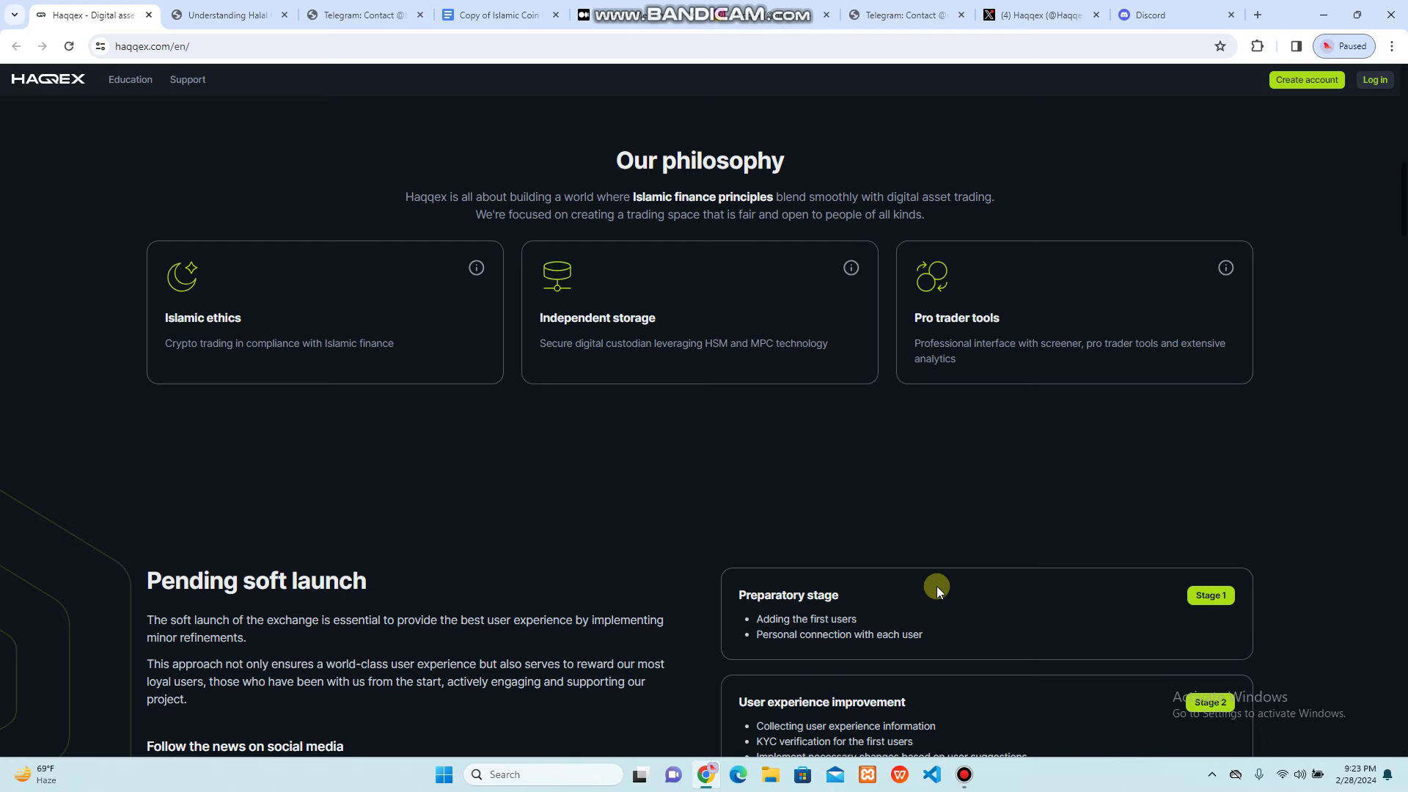
pyautogui.scroll(-3, 937, 587)
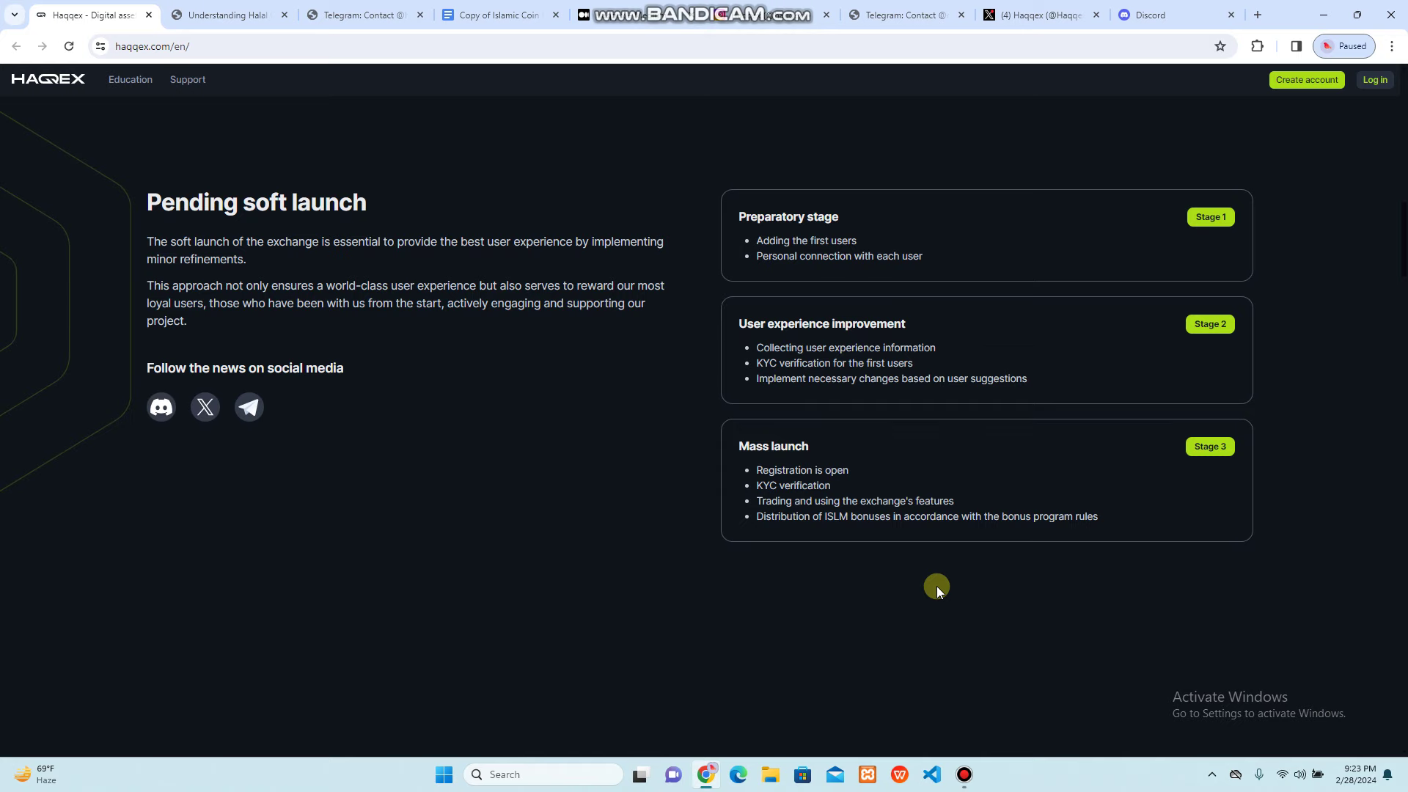
pyautogui.scroll(-5, 937, 587)
pyautogui.scroll(1, 936, 587)
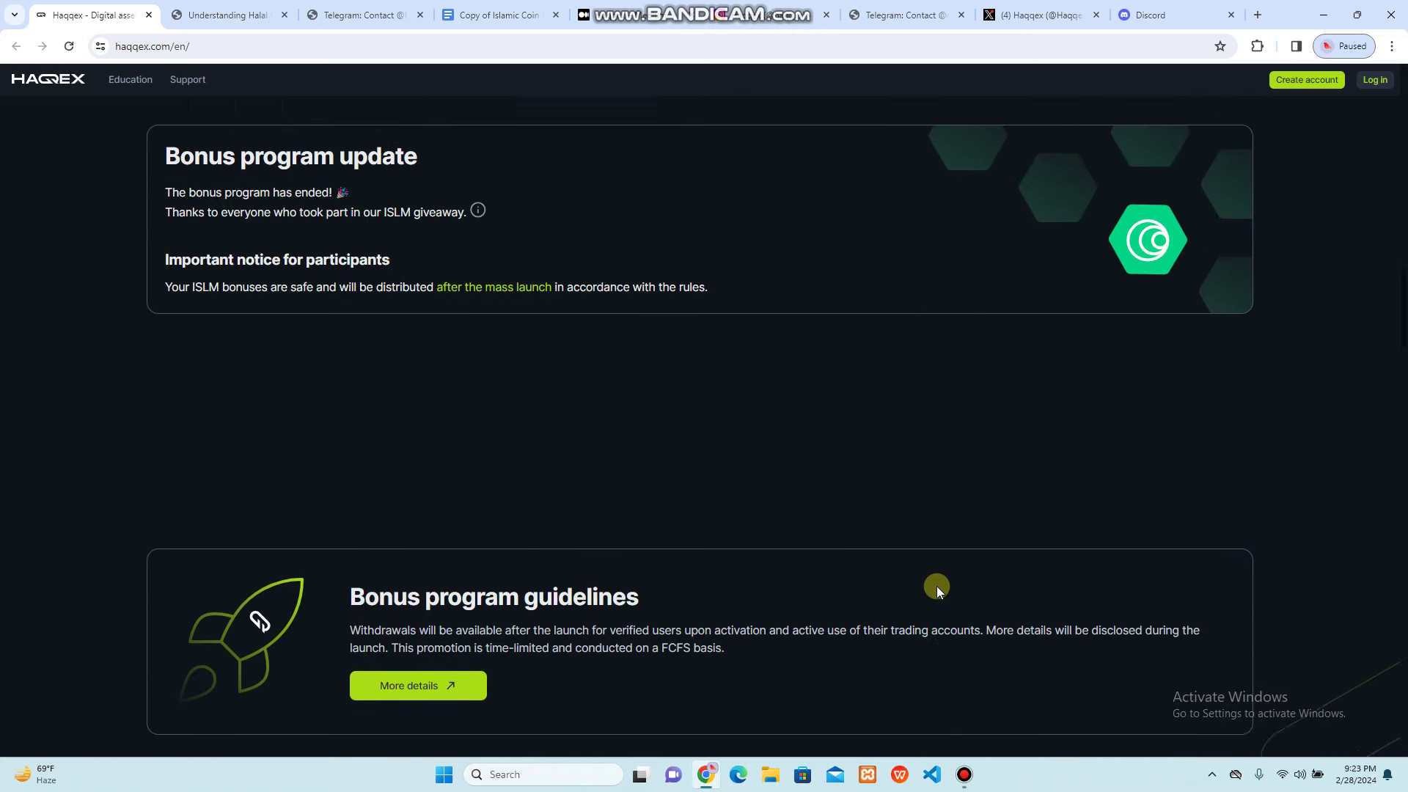
pyautogui.scroll(1, 937, 587)
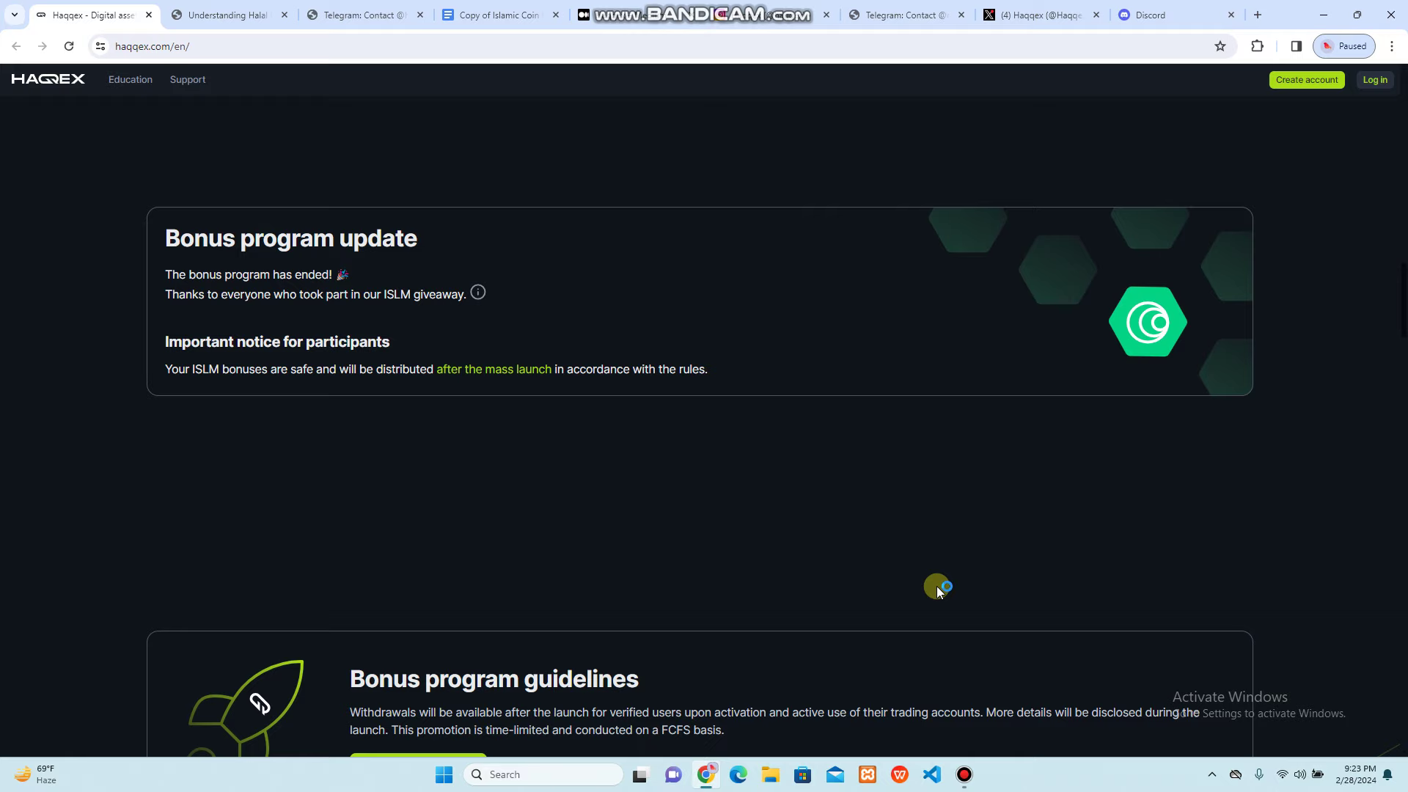
pyautogui.scroll(-3, 937, 586)
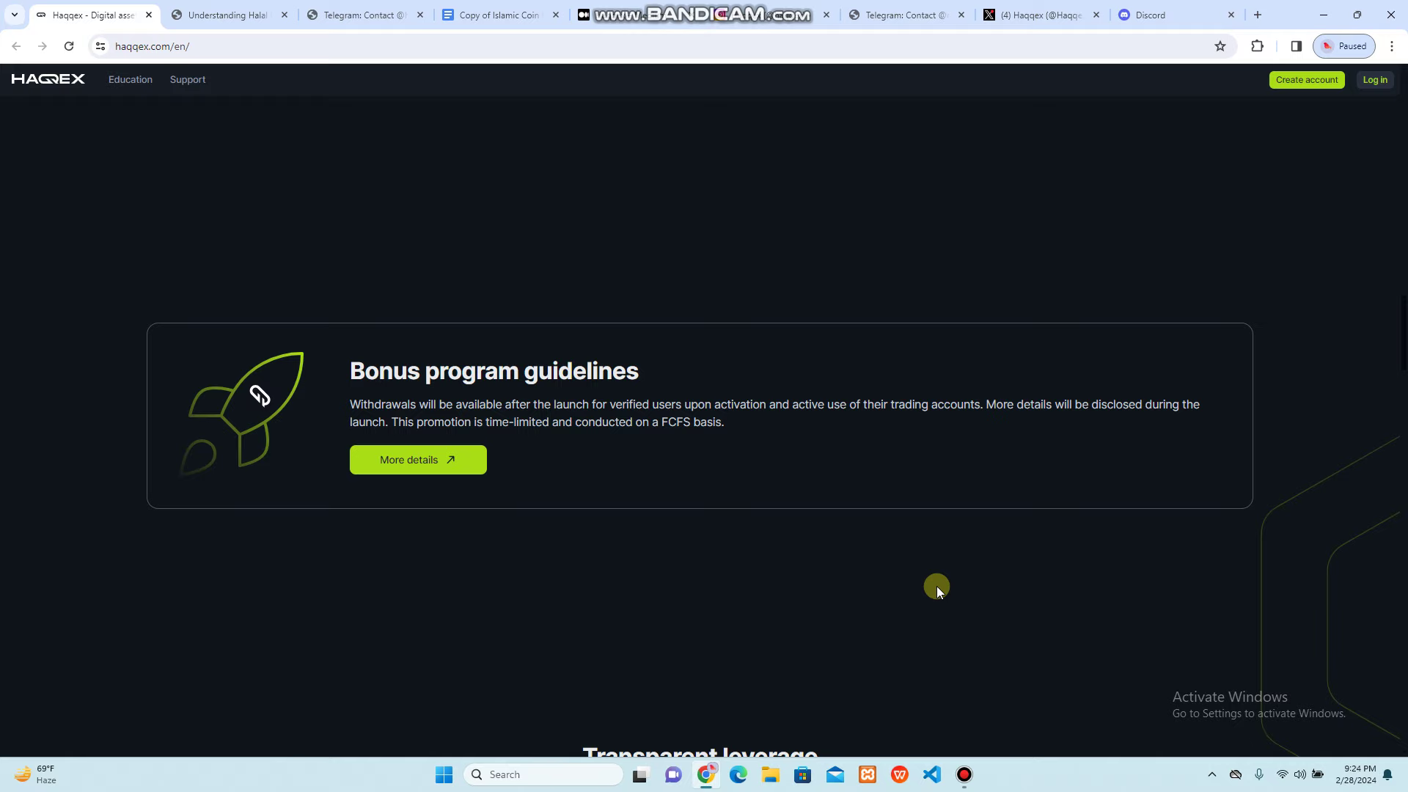
pyautogui.scroll(-4, 937, 586)
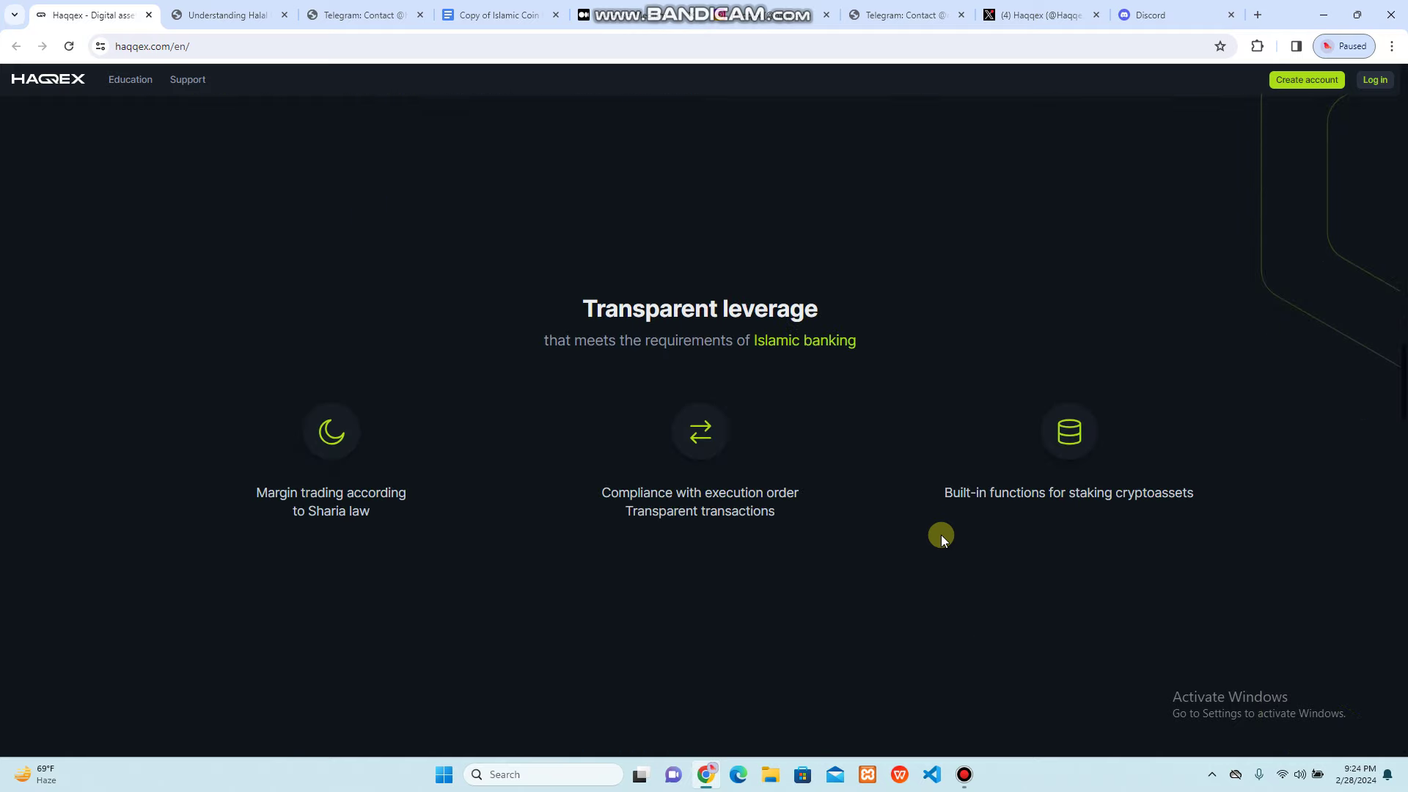
pyautogui.scroll(-2, 941, 535)
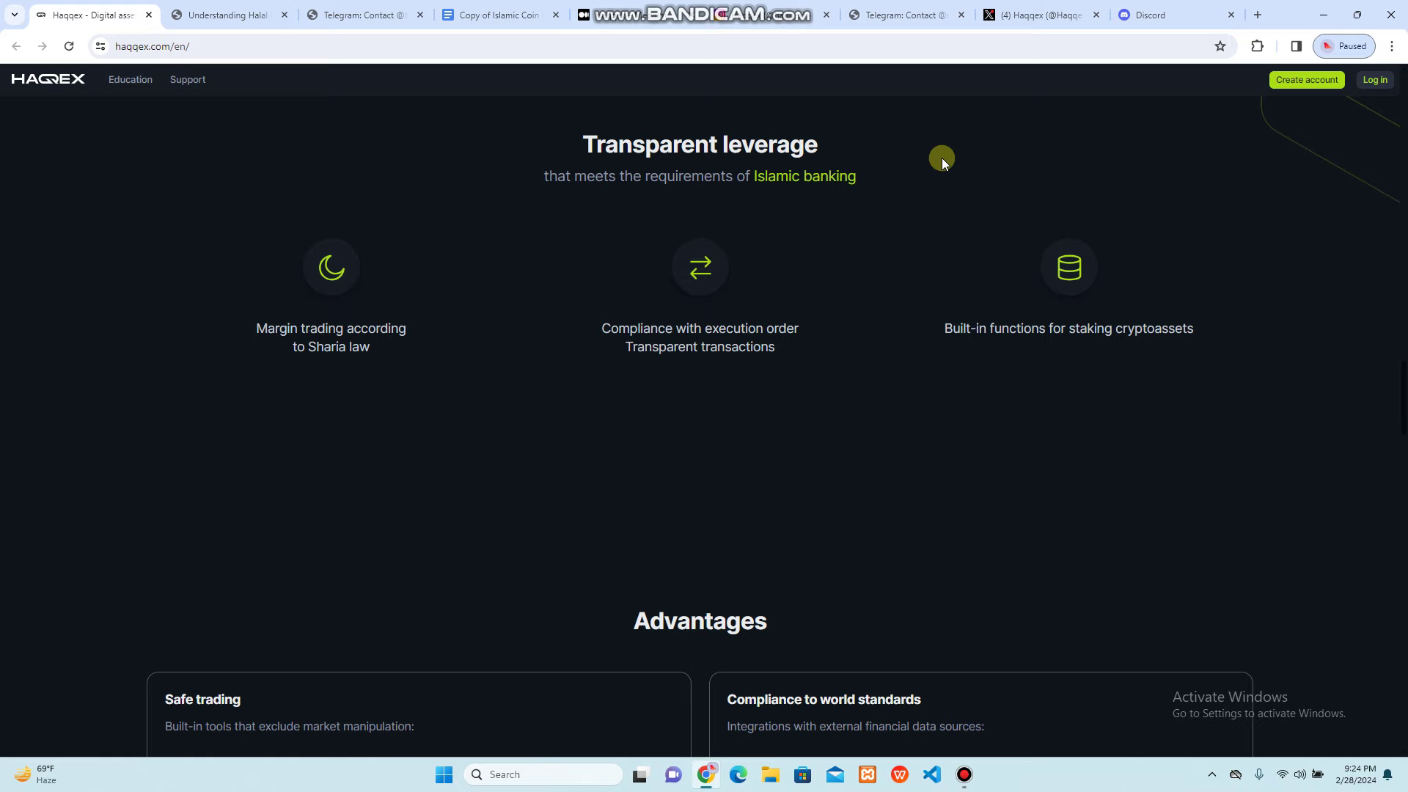
pyautogui.scroll(-1, 942, 158)
pyautogui.scroll(-3, 942, 158)
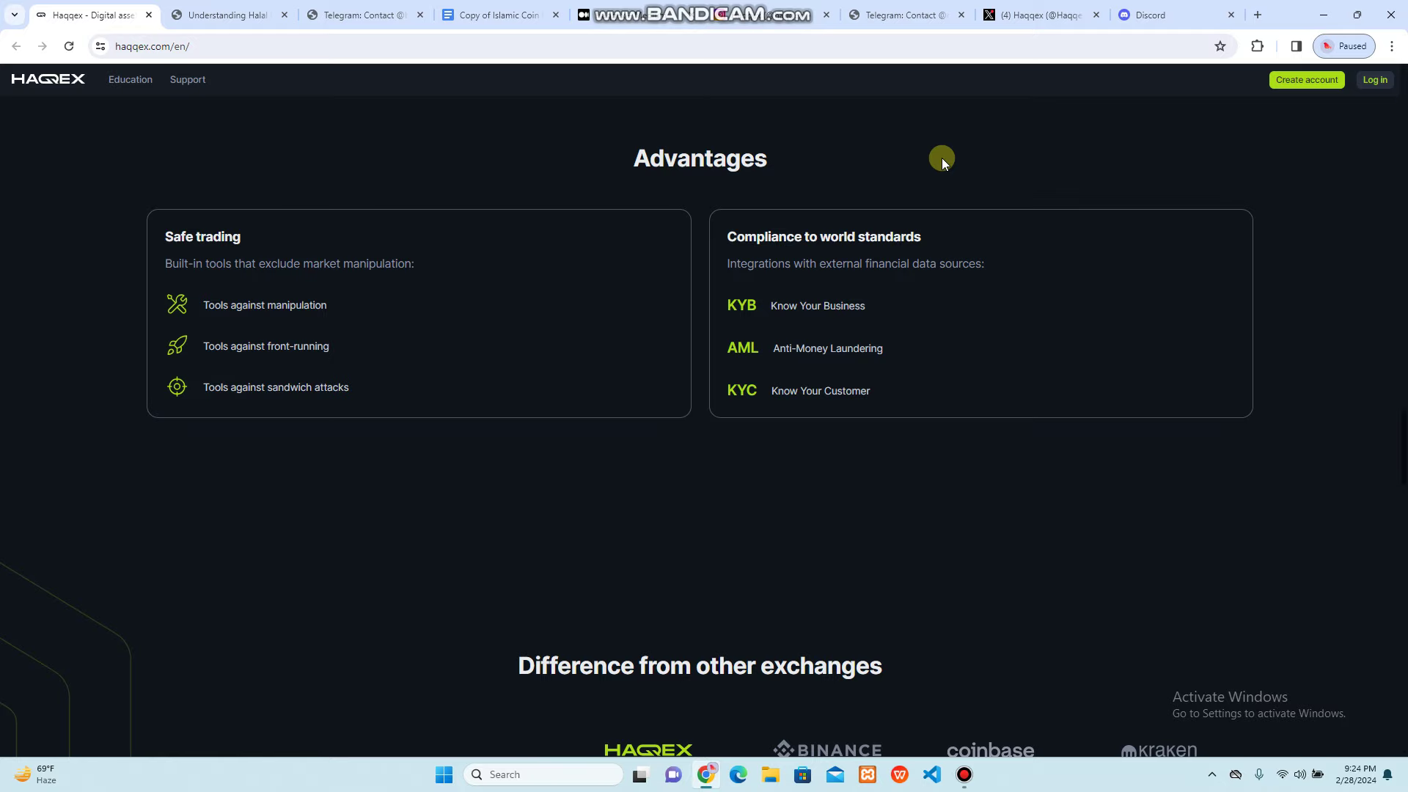
pyautogui.scroll(-1, 943, 161)
pyautogui.scroll(-3, 943, 161)
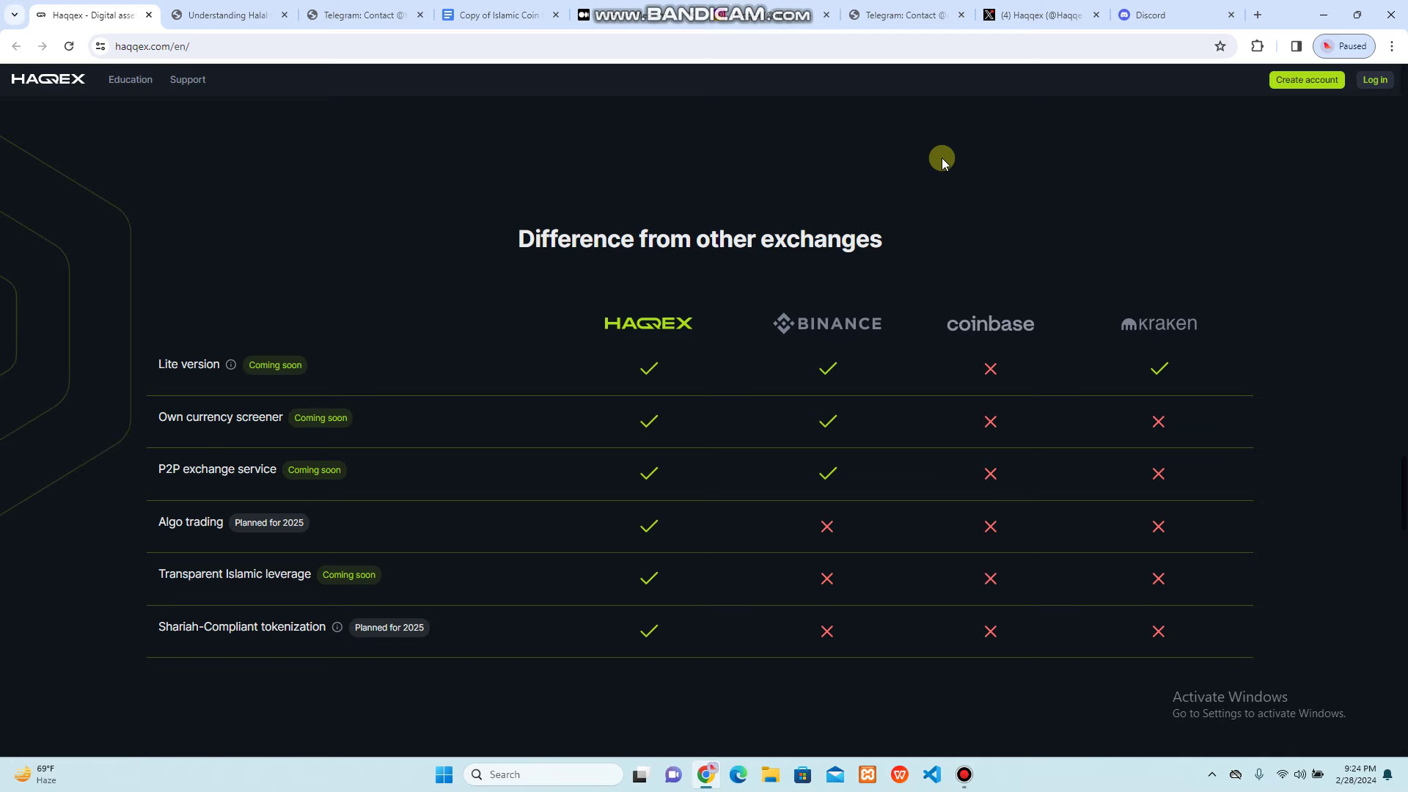
pyautogui.scroll(-1, 942, 161)
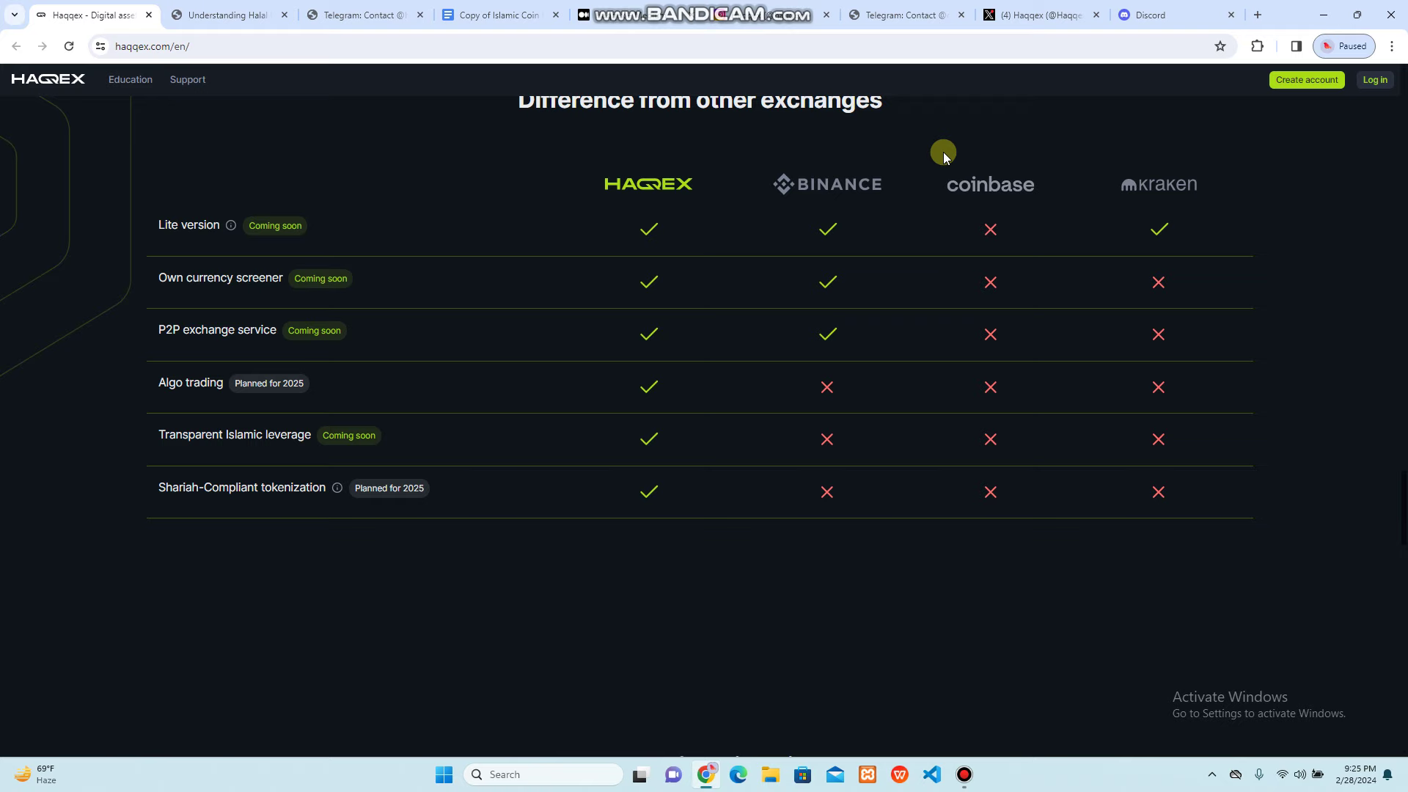
pyautogui.scroll(-5, 943, 153)
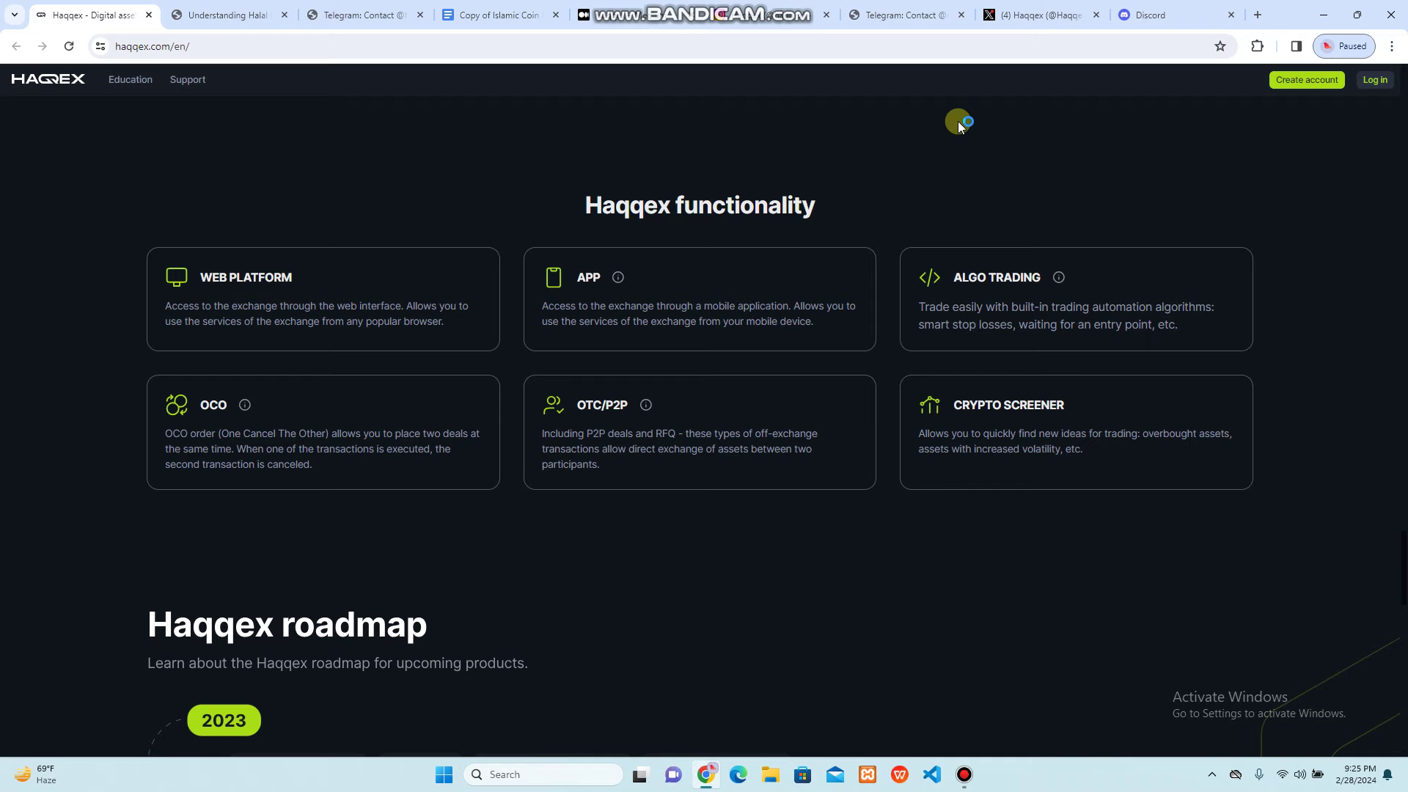
pyautogui.scroll(-4, 958, 122)
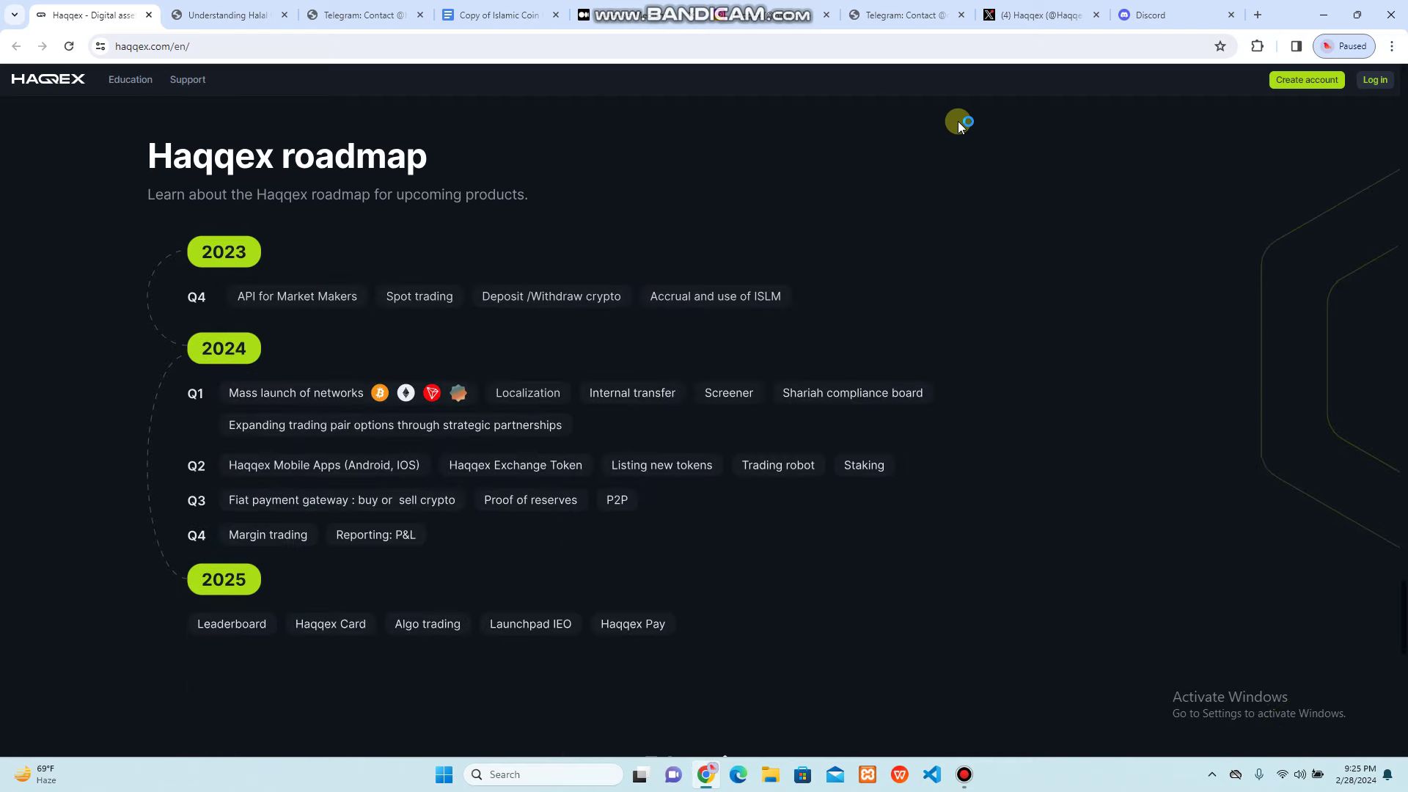
pyautogui.scroll(-1, 959, 121)
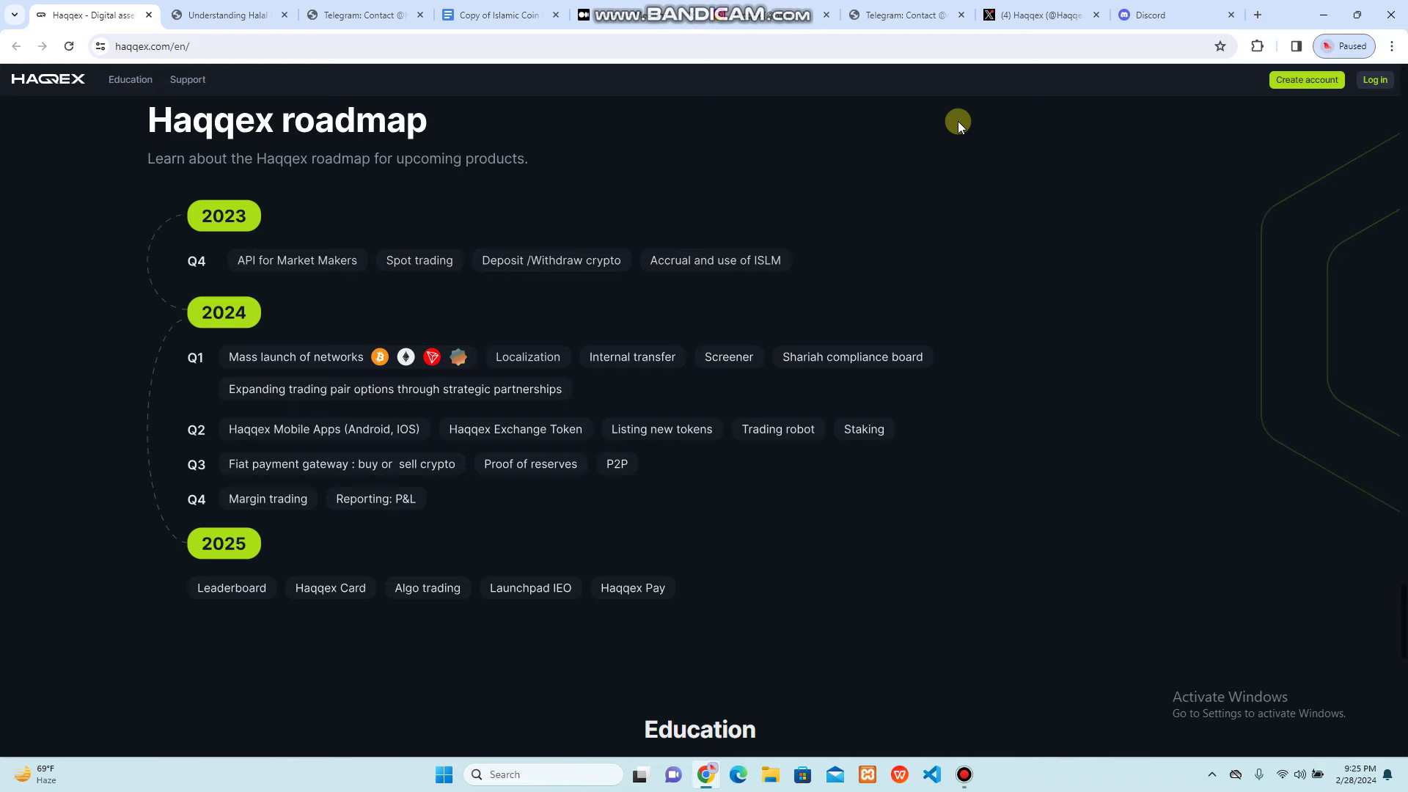
pyautogui.scroll(-2, 958, 121)
pyautogui.scroll(-3, 959, 121)
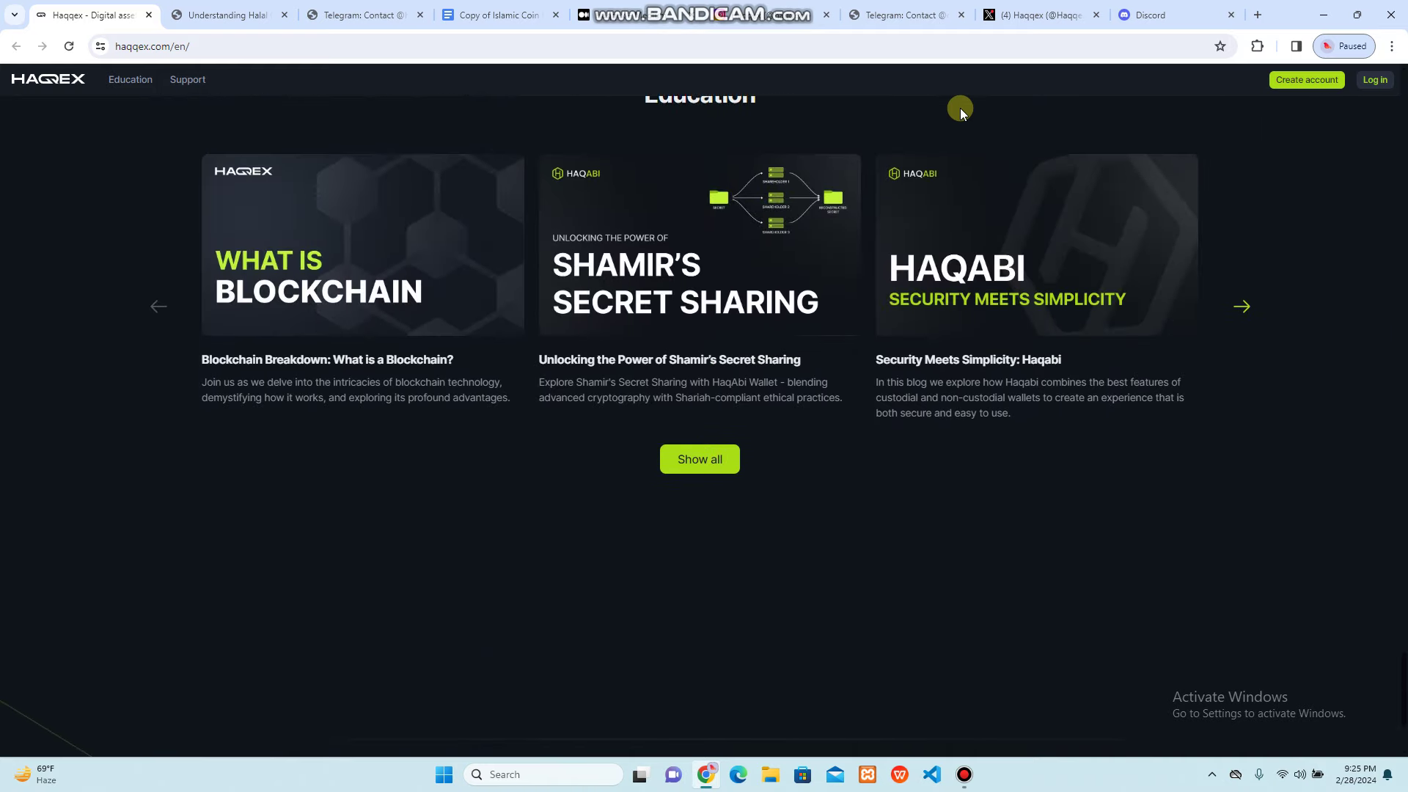
pyautogui.scroll(-2, 961, 112)
pyautogui.scroll(1, 960, 111)
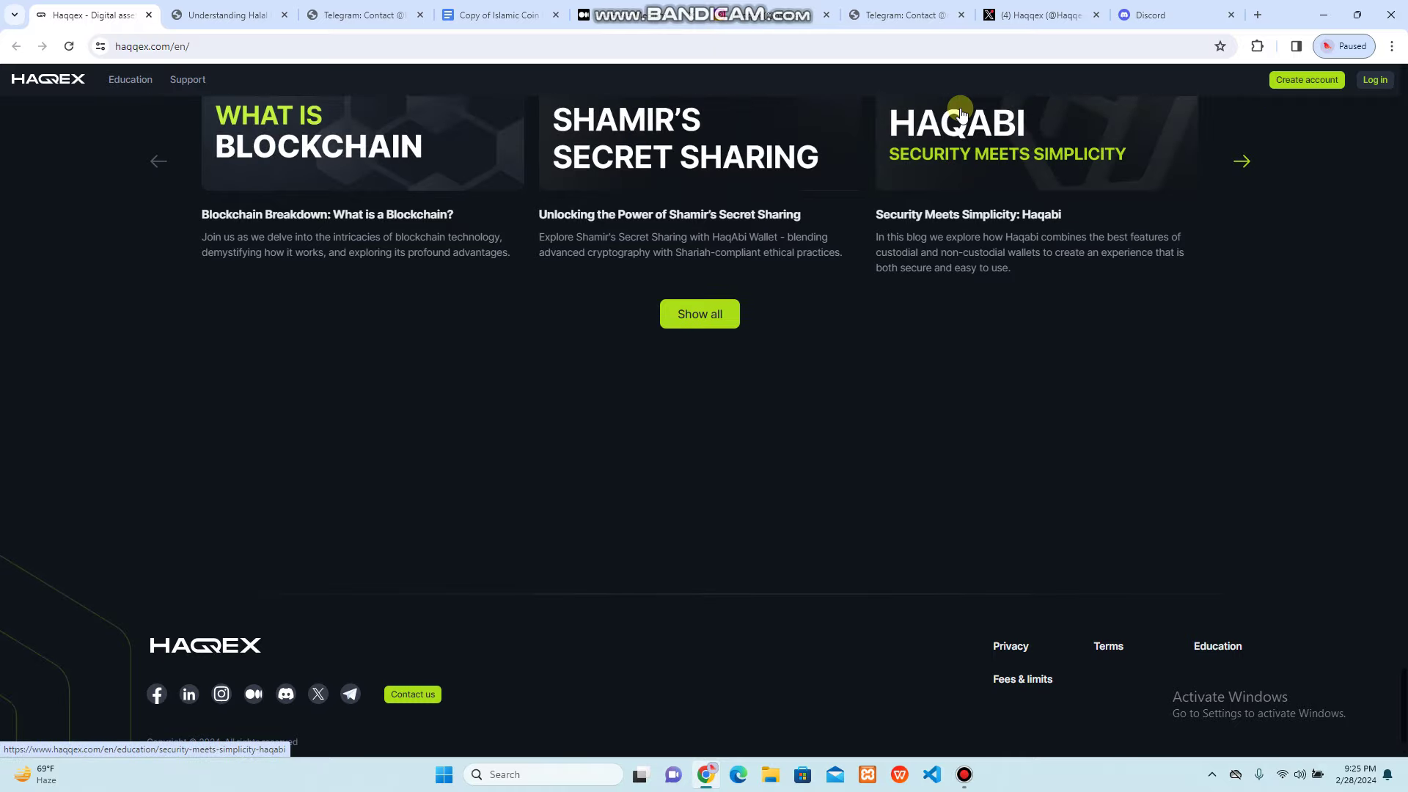
pyautogui.scroll(5, 960, 112)
pyautogui.scroll(-5, 961, 110)
pyautogui.scroll(-7, 961, 110)
pyautogui.scroll(4, 961, 110)
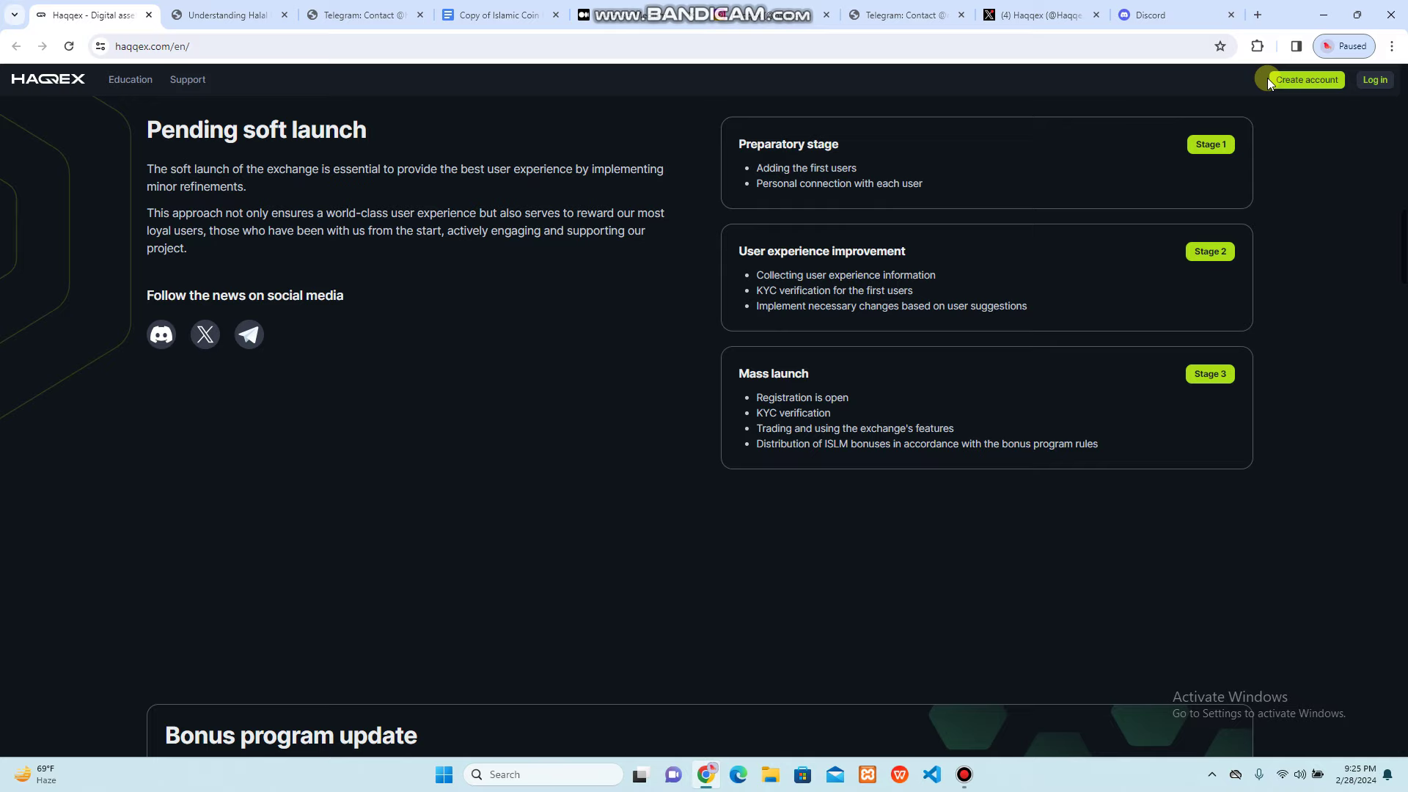
# - Open the Haqqex registration form, then bring up the 'Understanding Halal Cryptocurrencies' article tab
pyautogui.click(1293, 85)
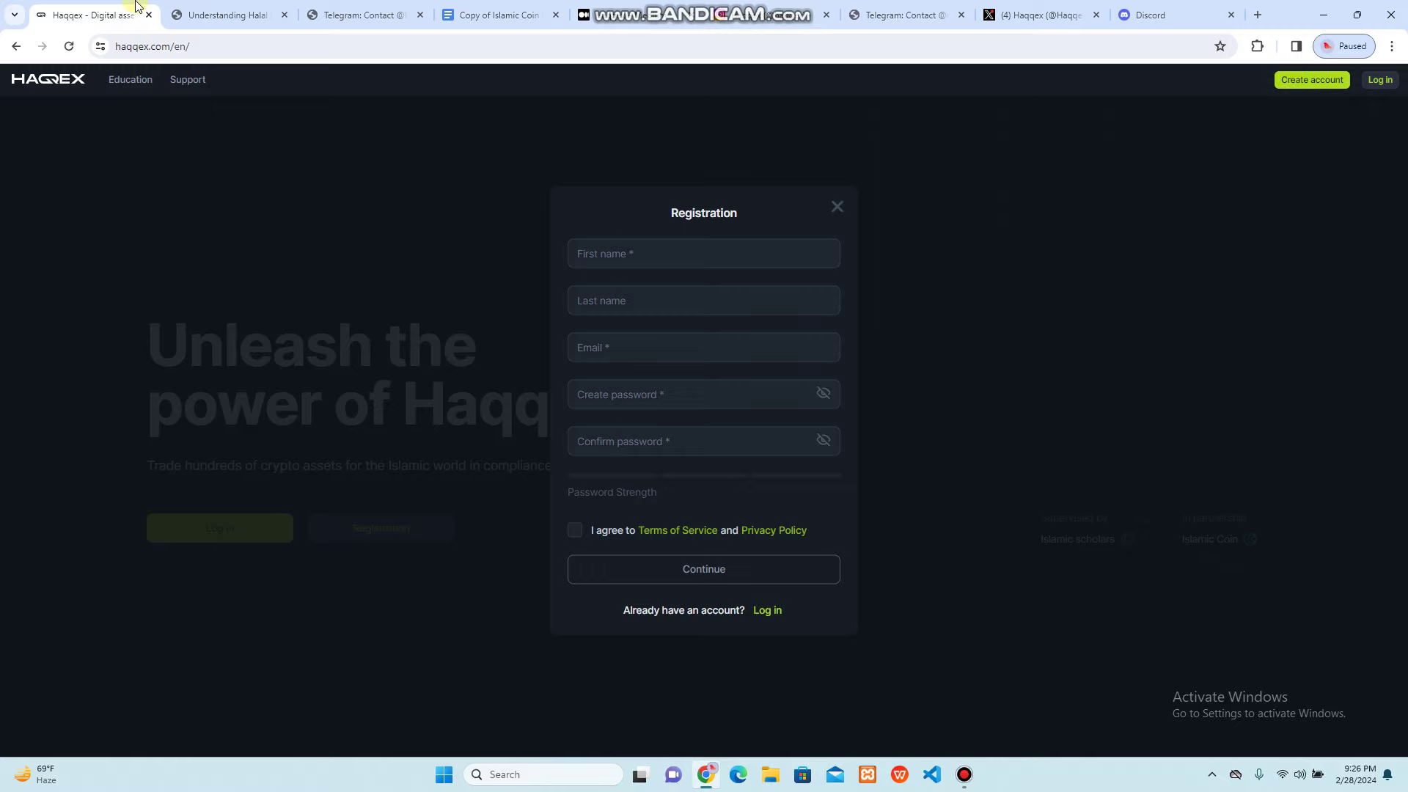
pyautogui.click(275, 9)
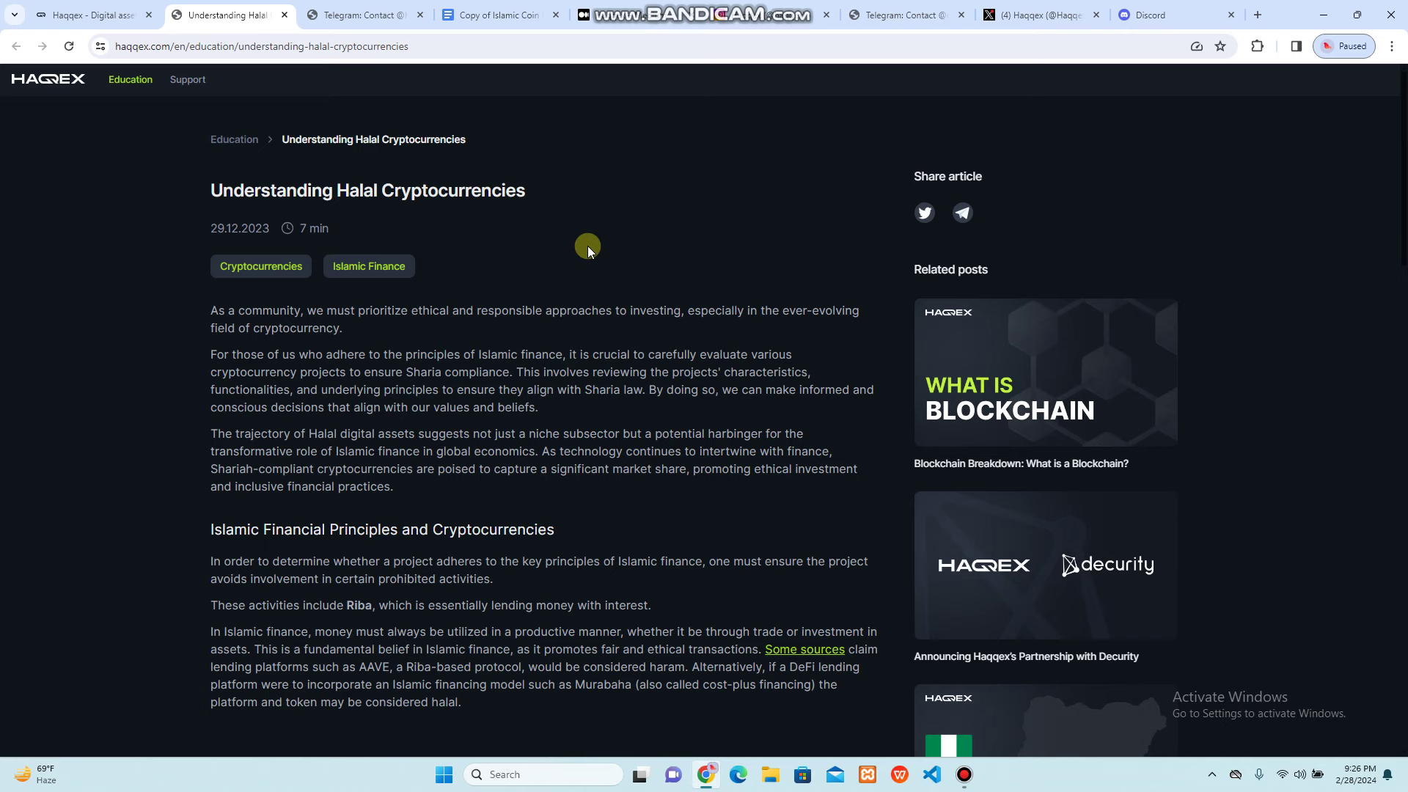
pyautogui.scroll(-2, 588, 248)
pyautogui.scroll(-2, 588, 248)
pyautogui.scroll(-1, 587, 252)
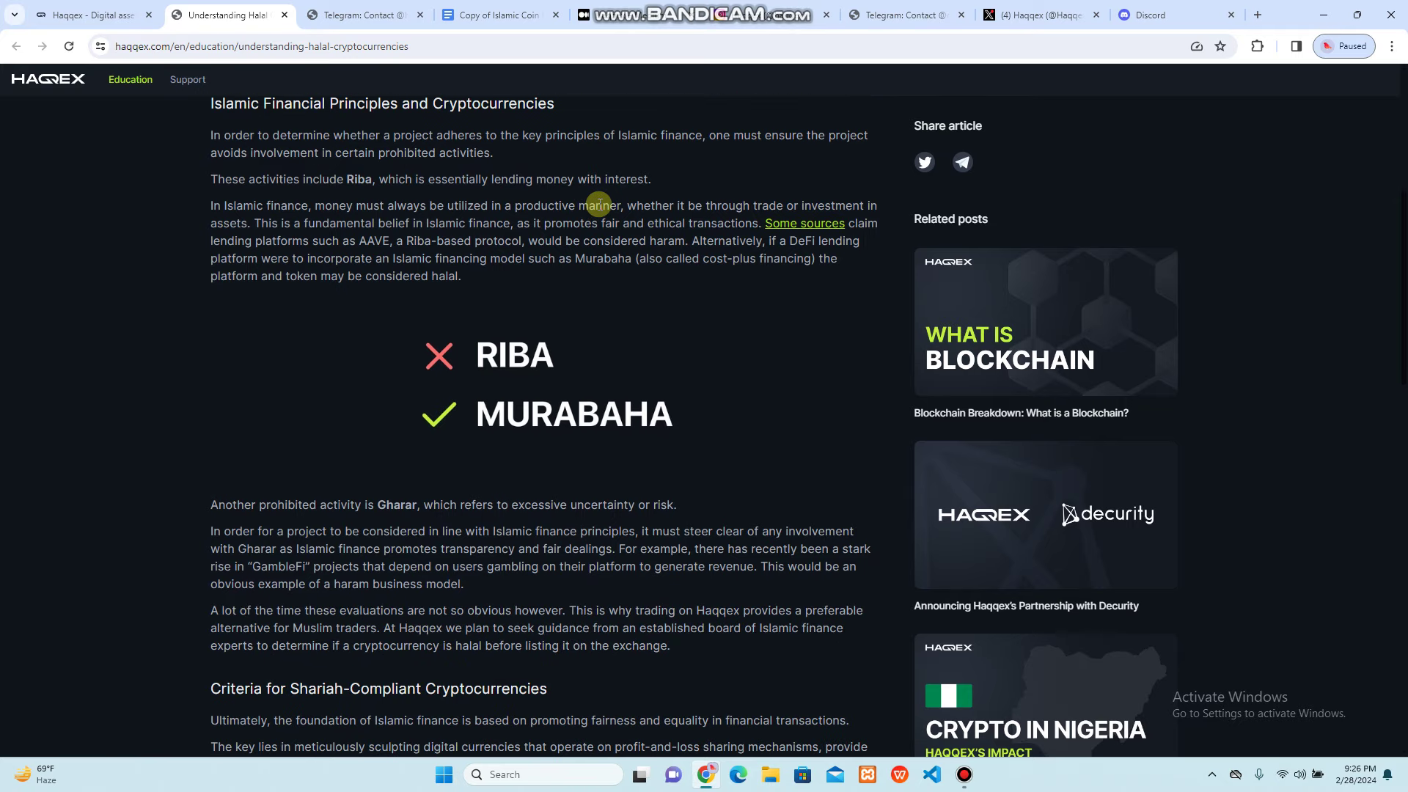
pyautogui.scroll(-2, 597, 204)
pyautogui.scroll(-2, 598, 205)
pyautogui.scroll(-1, 597, 205)
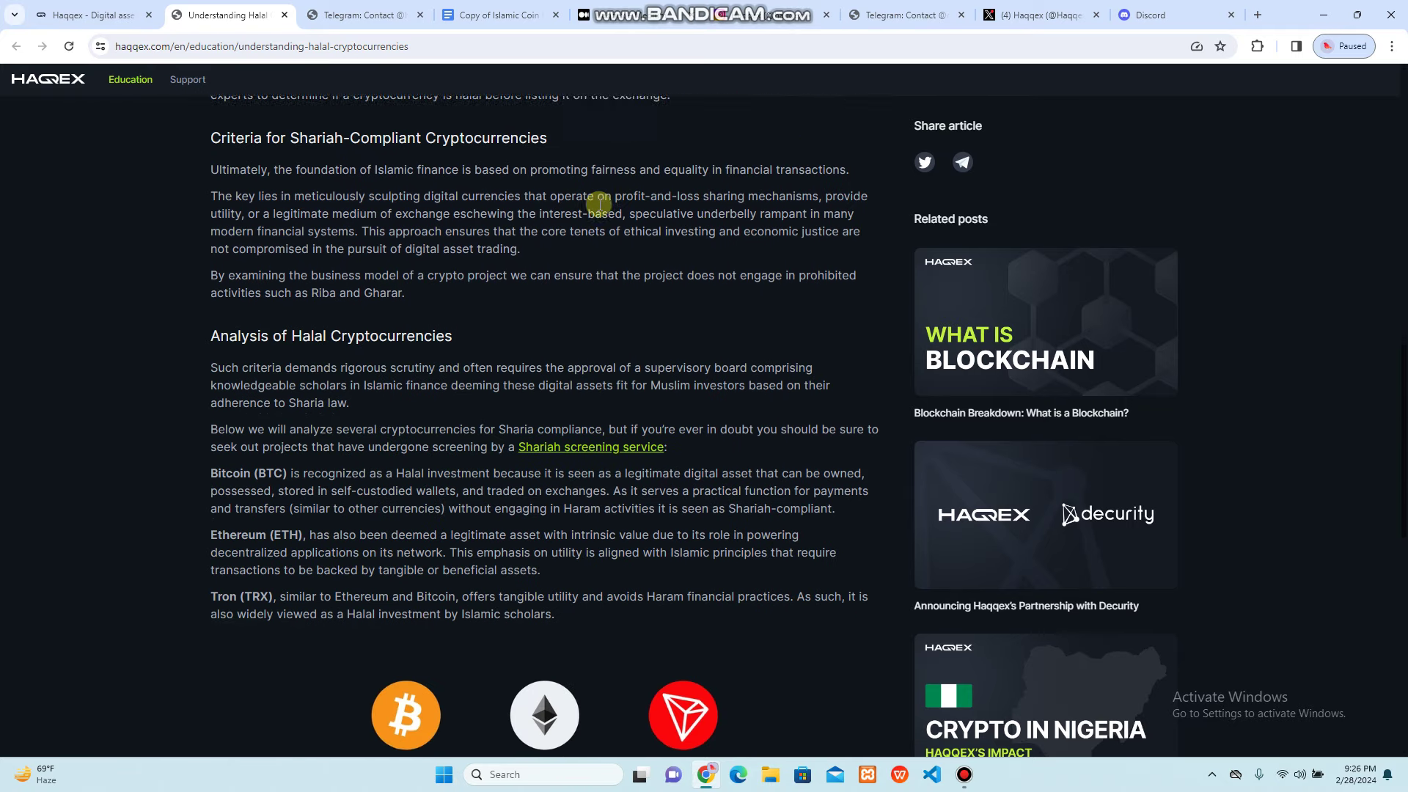
pyautogui.scroll(-1, 599, 209)
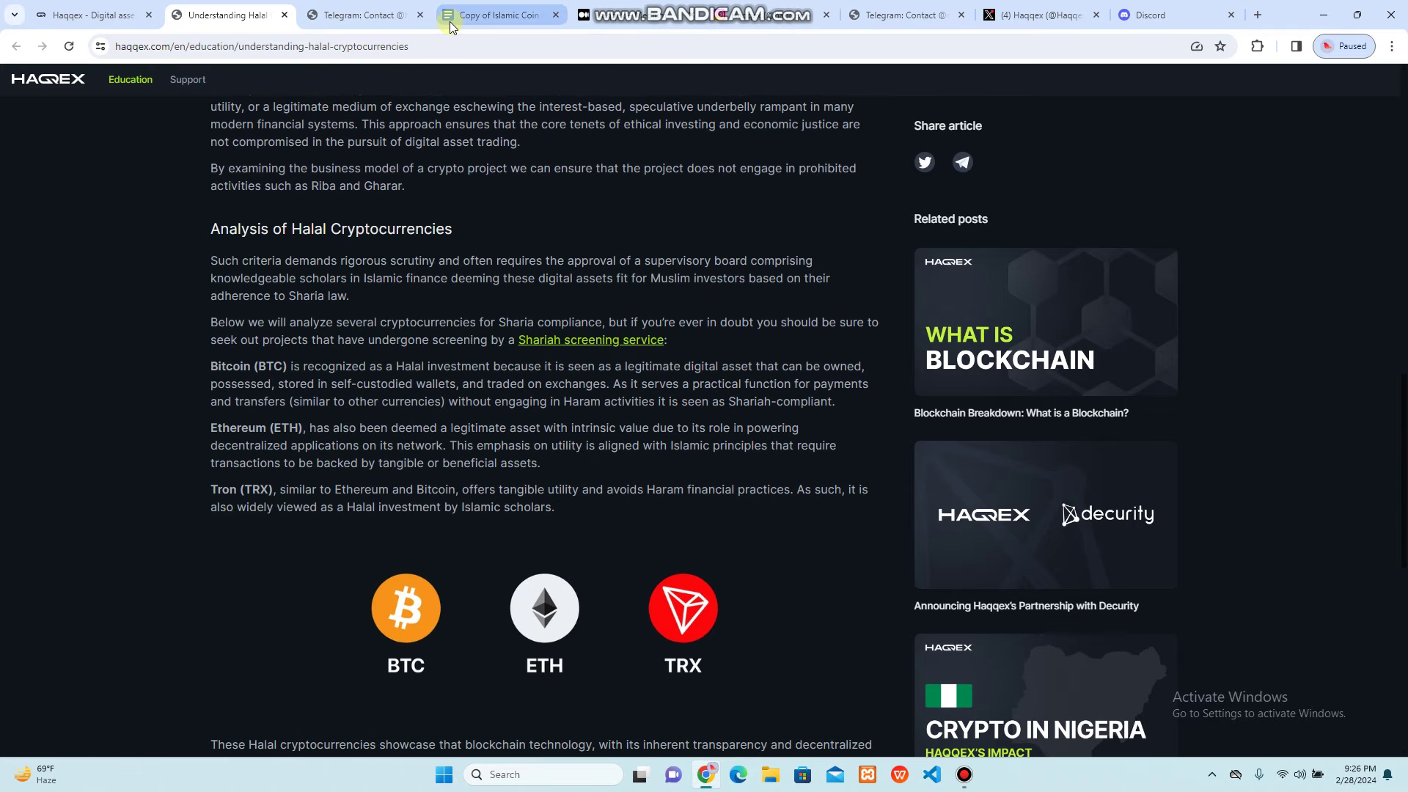
# - Switch to the 'Telegram: Contact' tab showing the Haqqex Exchange Telegram post
pyautogui.click(352, 18)
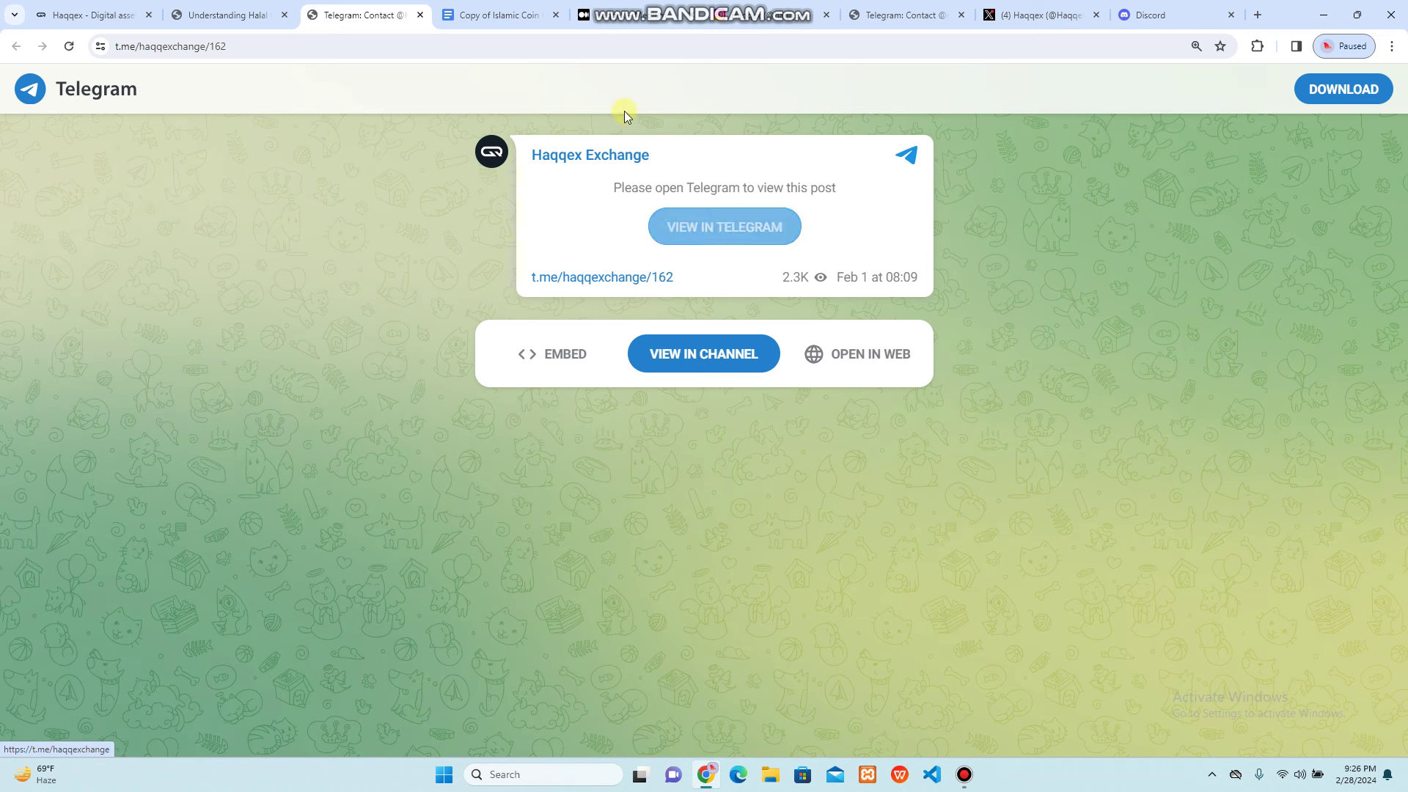
# - View the 'Copy of Islamic Coin' partnership document, then move to the Haqqex Medium profile
pyautogui.click(484, 7)
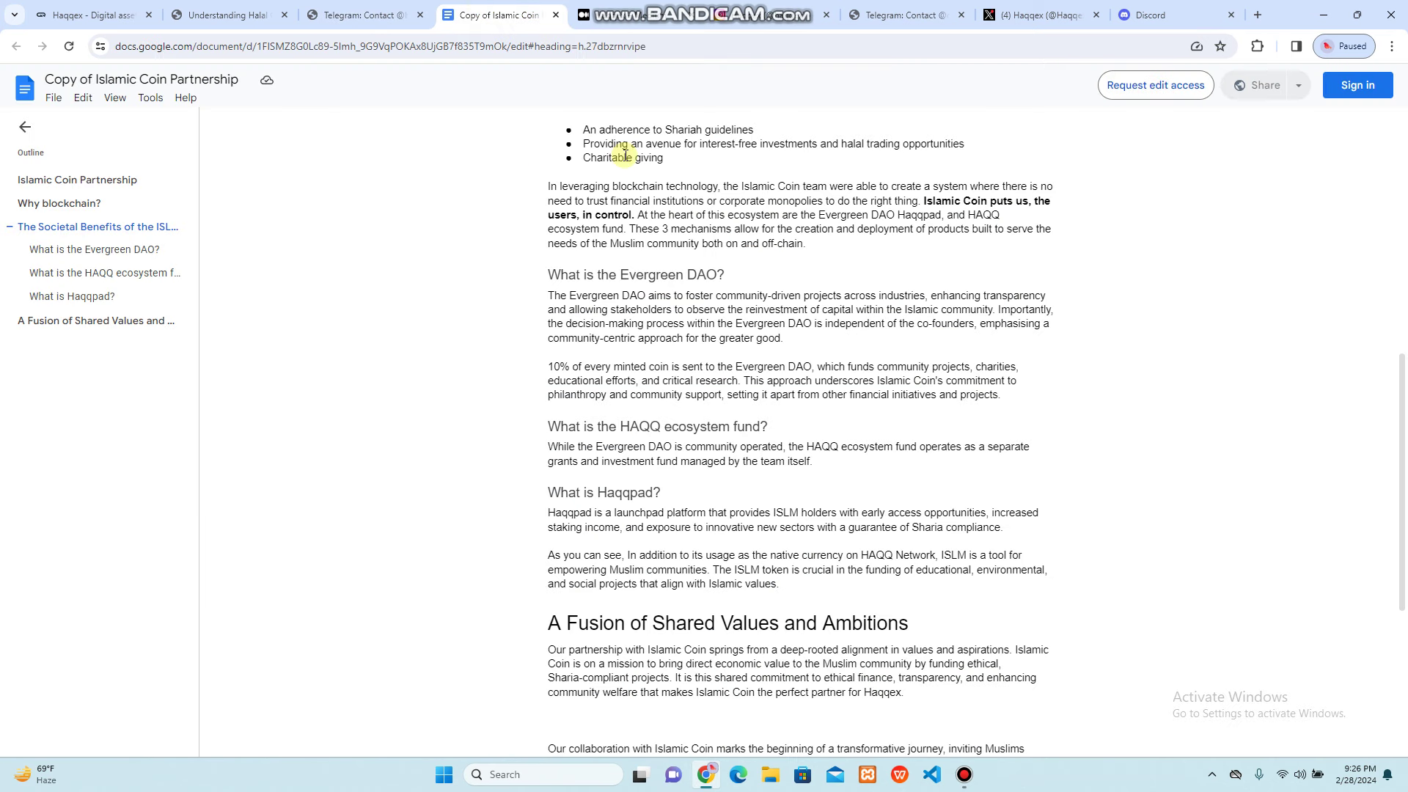
pyautogui.scroll(5, 624, 158)
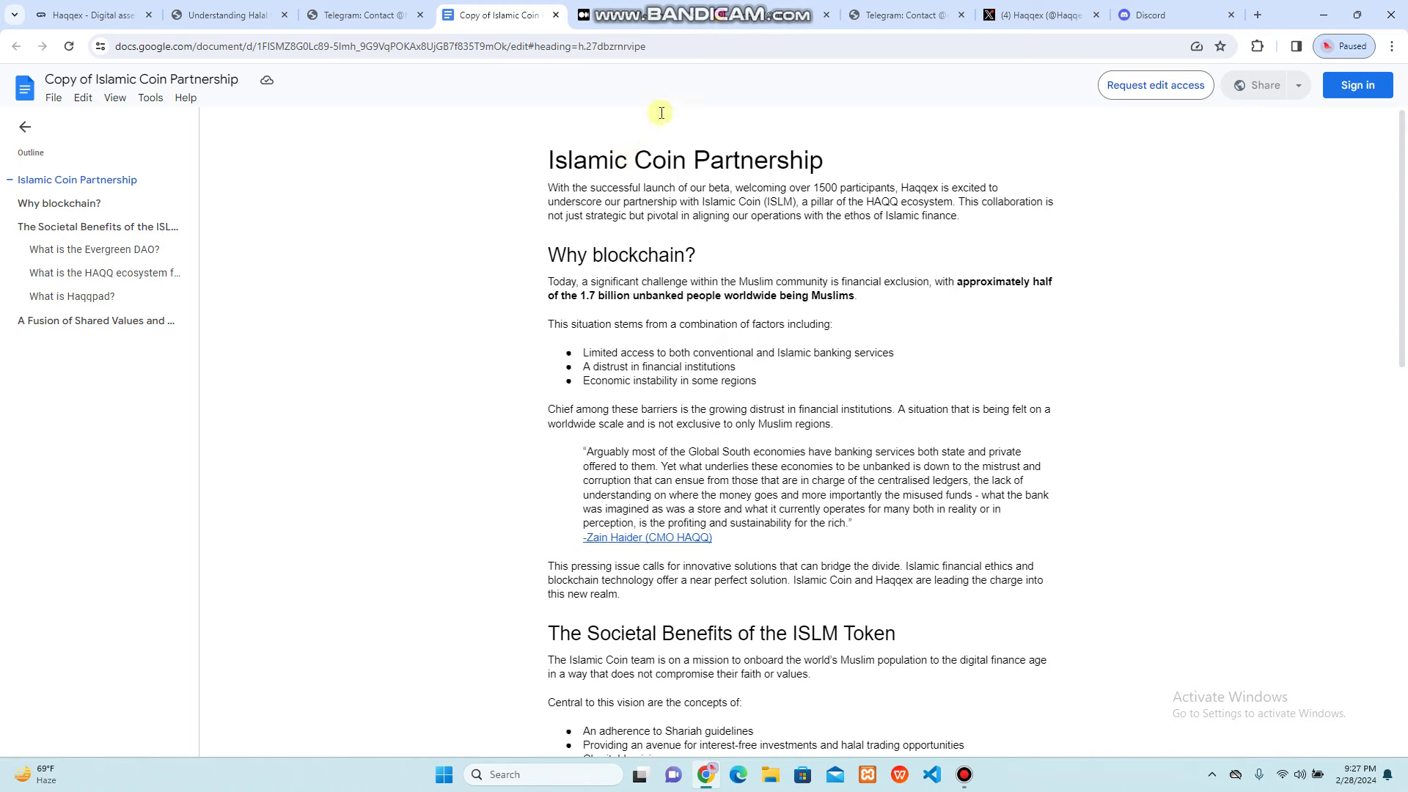
pyautogui.scroll(-1, 733, 527)
pyautogui.scroll(-3, 732, 527)
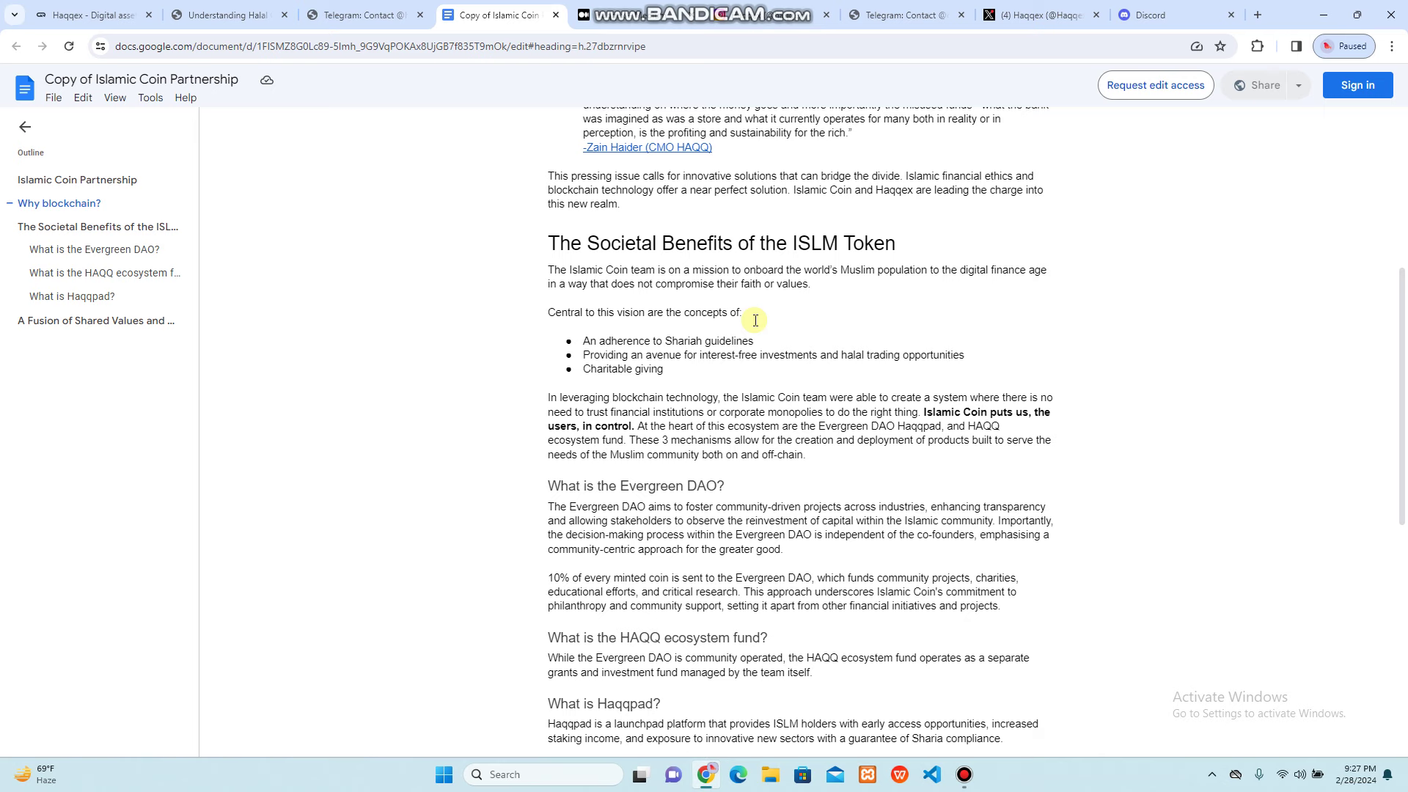
pyautogui.scroll(-1, 755, 319)
pyautogui.scroll(-2, 755, 320)
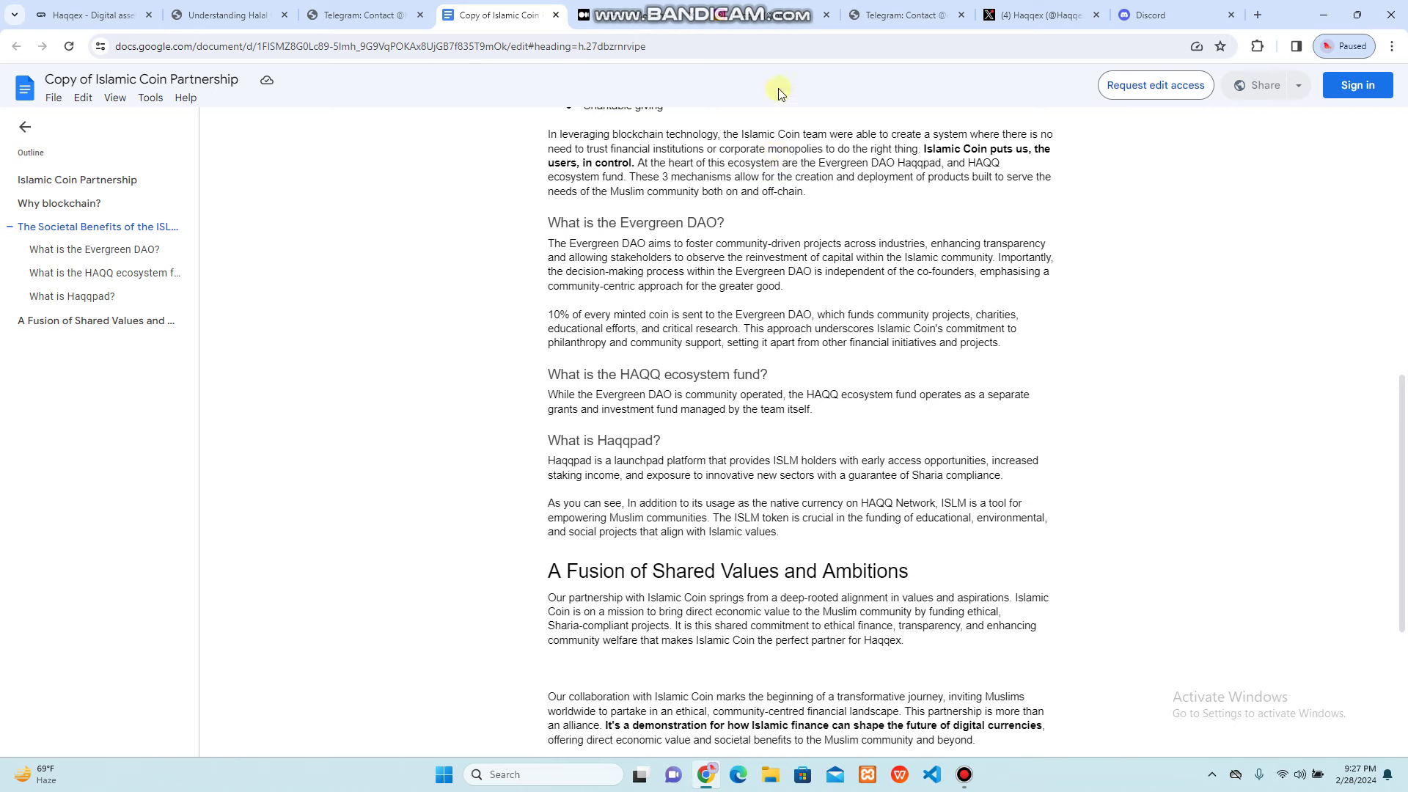
pyautogui.moveTo(636, 485)
pyautogui.scroll(-1, 804, 217)
pyautogui.scroll(-1, 803, 217)
pyautogui.scroll(-1, 803, 216)
pyautogui.scroll(-1, 804, 217)
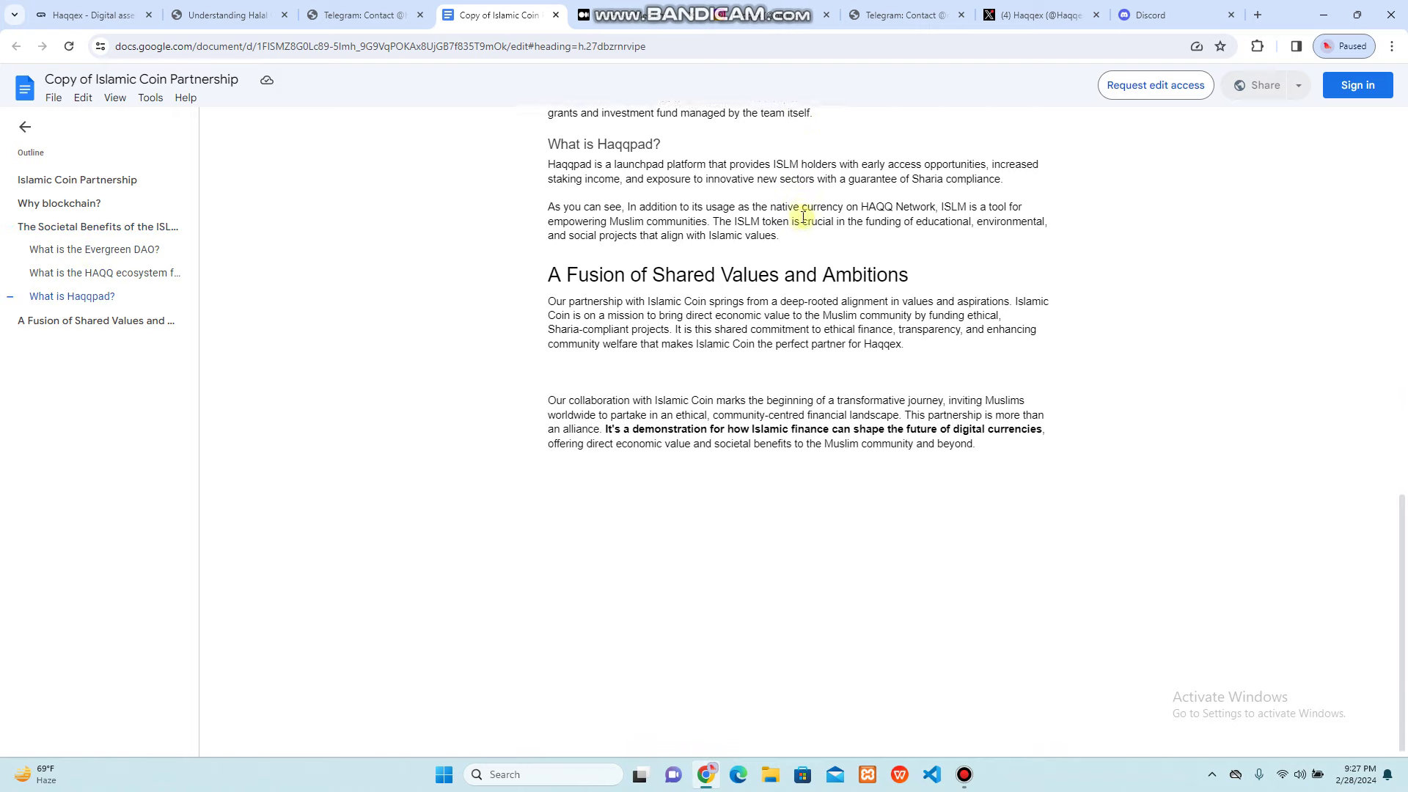
pyautogui.scroll(1, 803, 217)
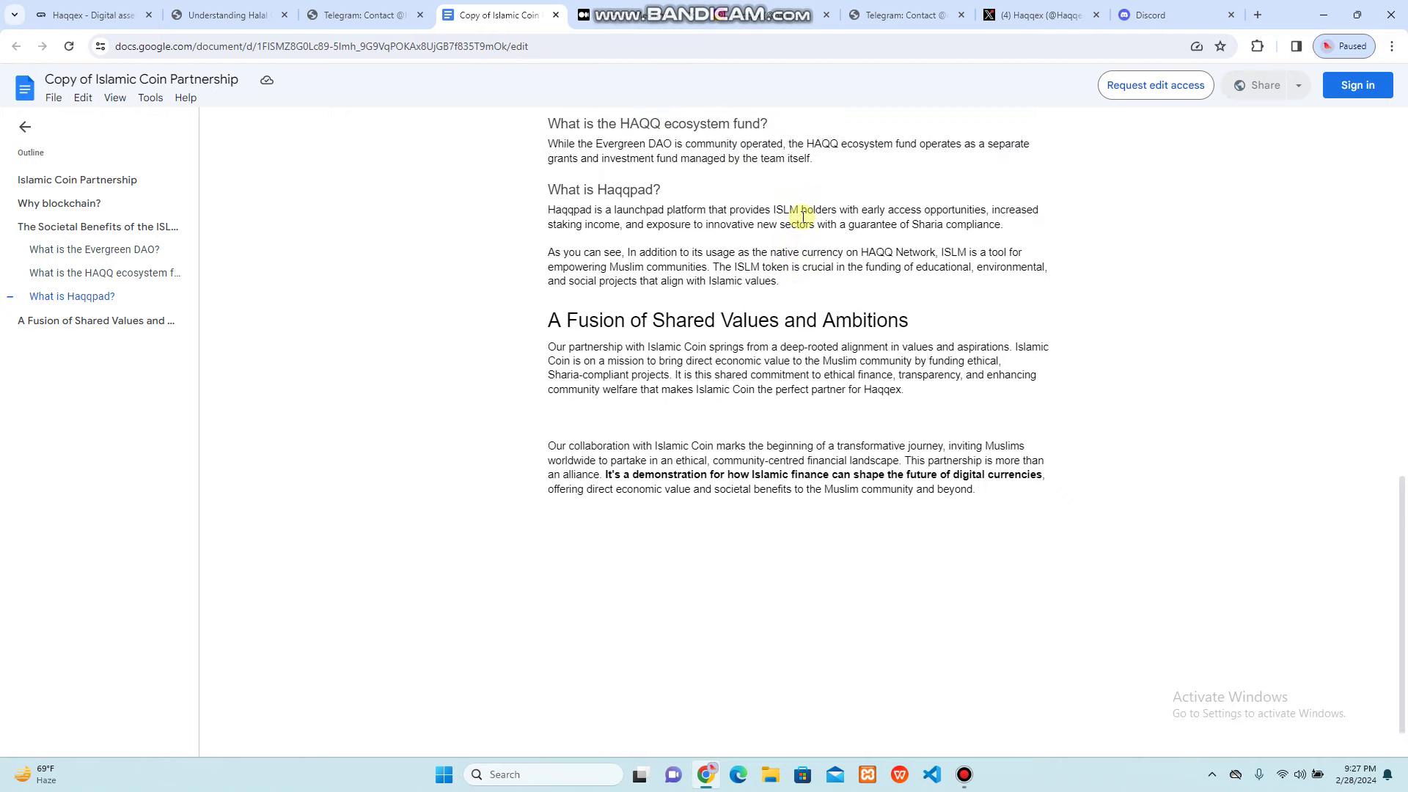
pyautogui.scroll(-1, 803, 217)
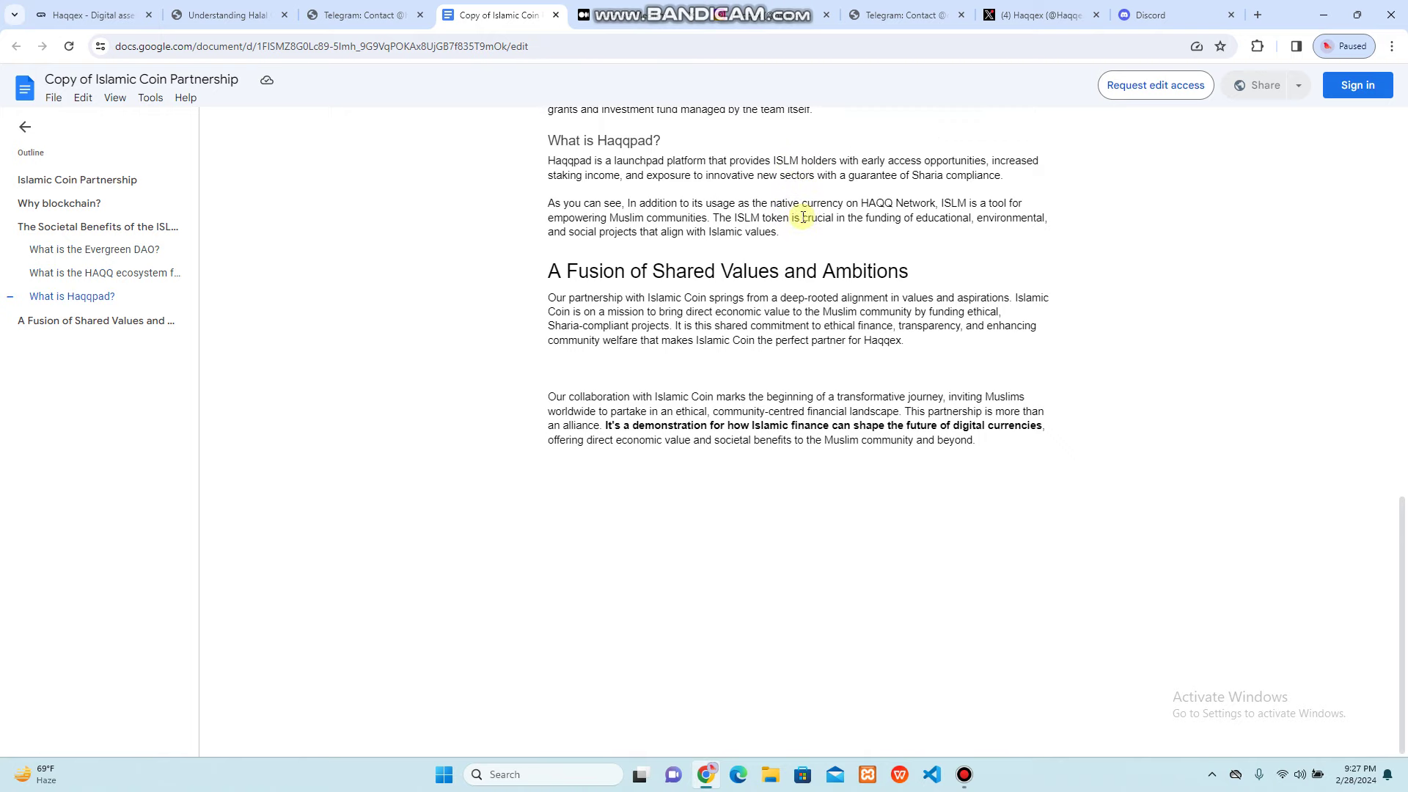
pyautogui.click(636, 11)
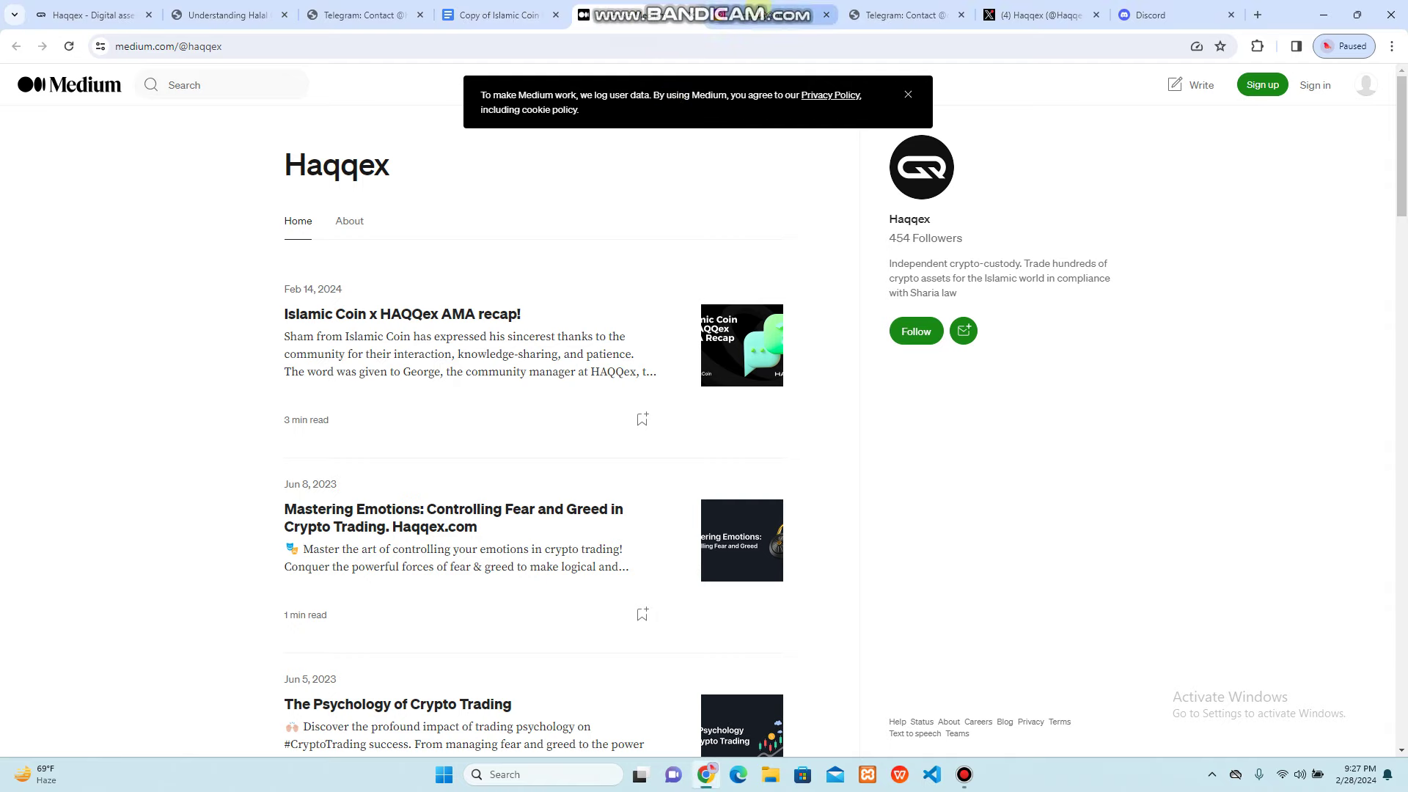
# - Cycle through the Haqqex Instagram, Telegram chat and X tabs, ending on the Discord invite
pyautogui.click(759, 16)
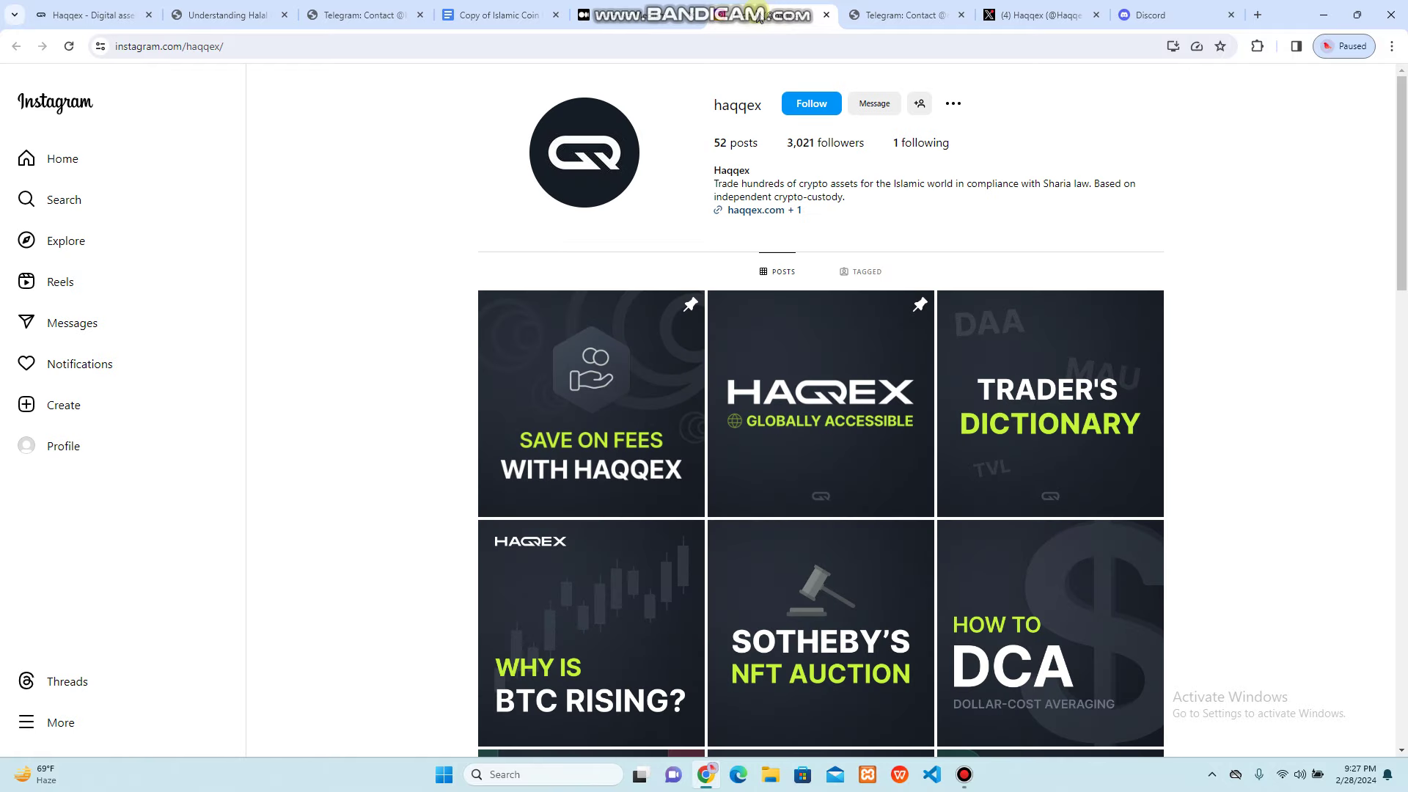
pyautogui.click(897, 14)
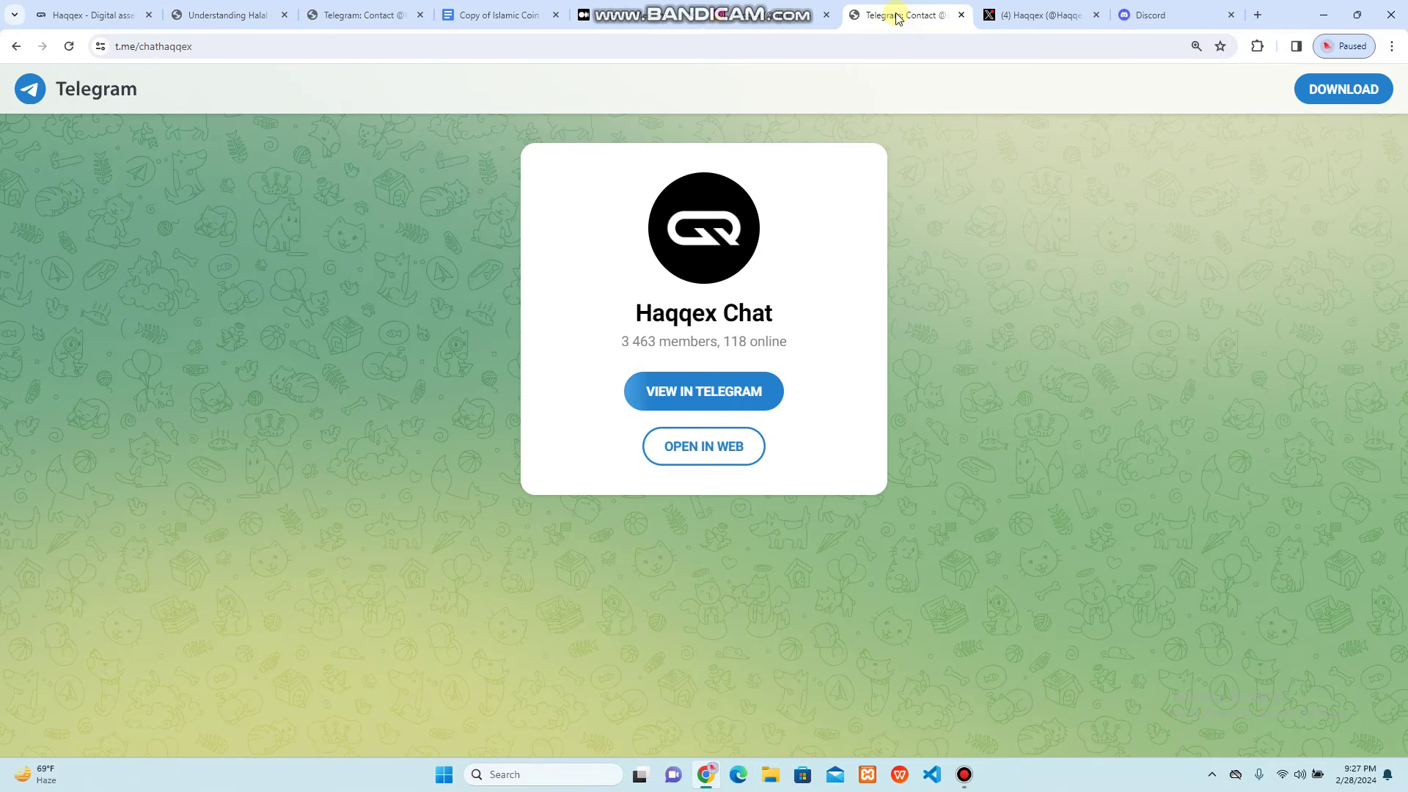
pyautogui.click(1051, 15)
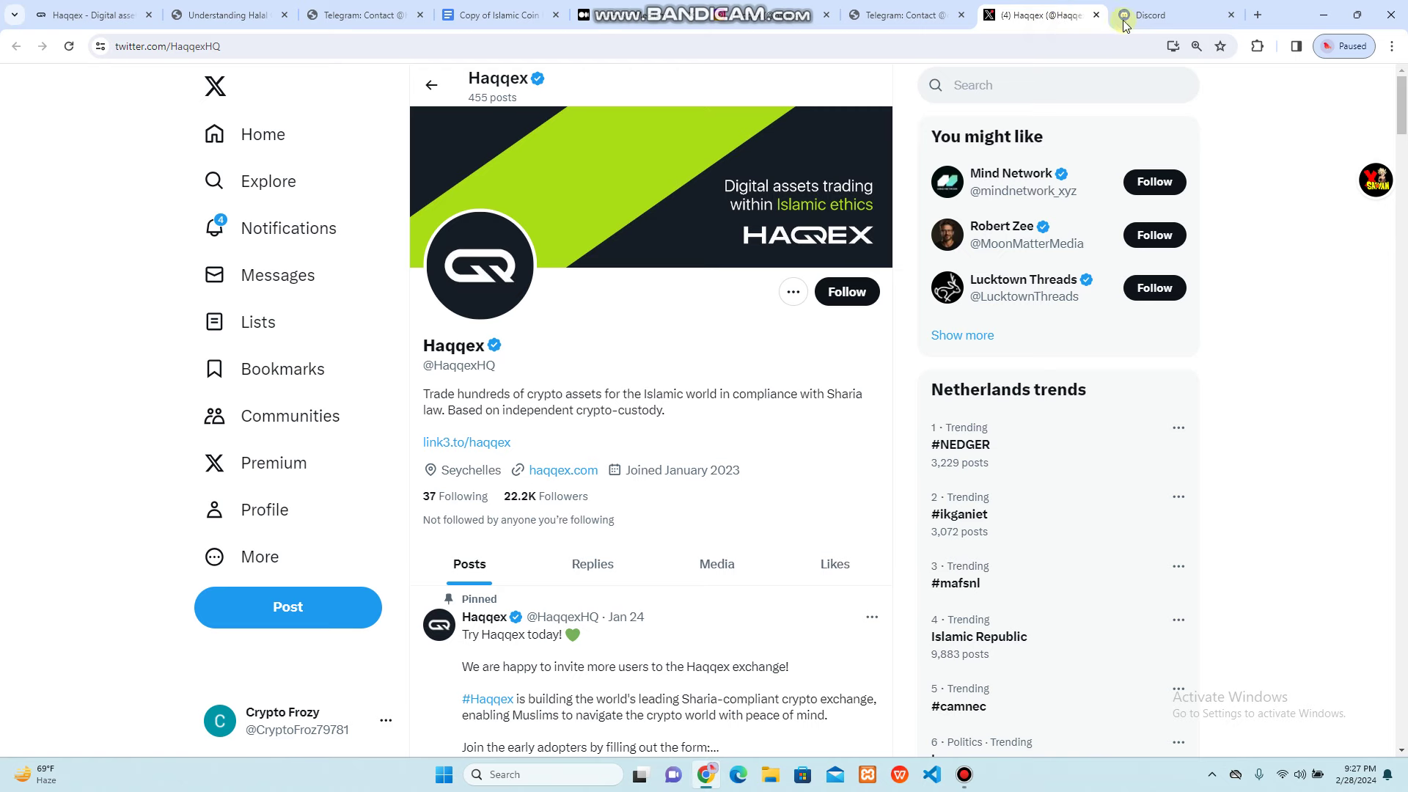
pyautogui.click(1153, 17)
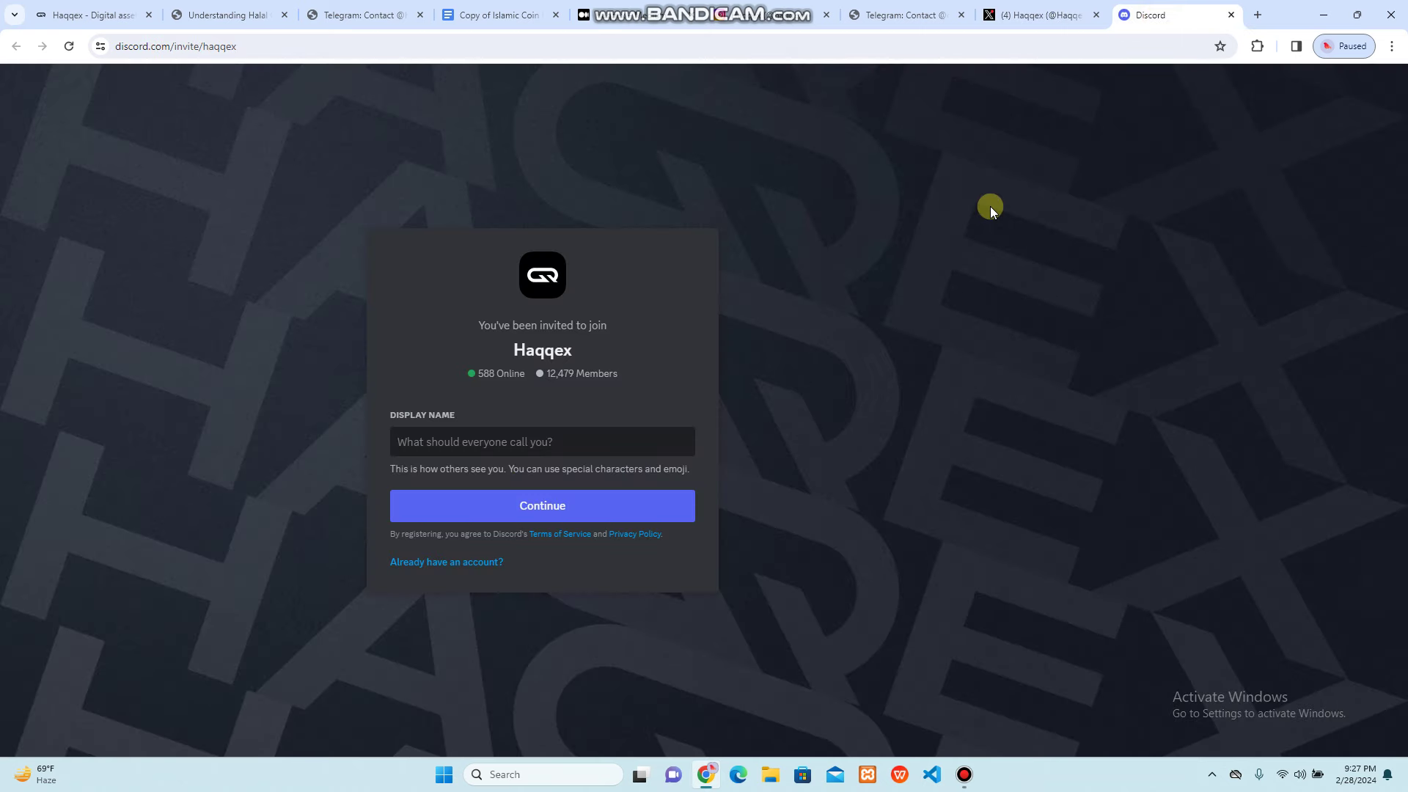